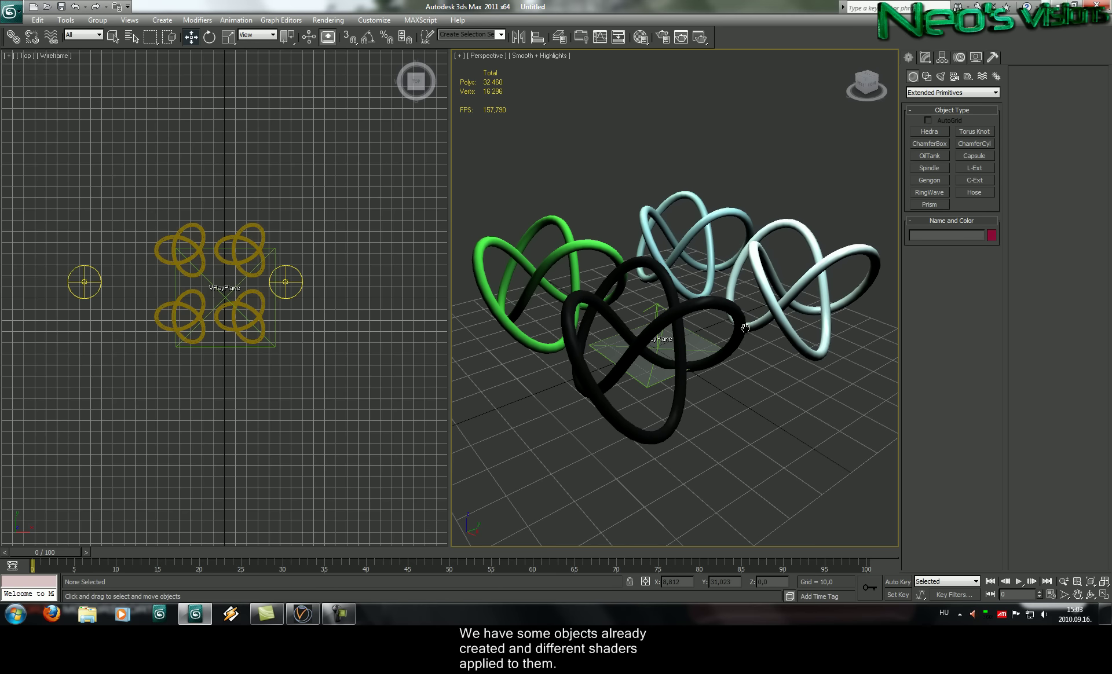
Review the V-Ray parameters of mat_1_vray, mat_2_vray, mat_3_vray and mat_5_vray in the Material Editor.
{"action": "key", "text": "m"}
{"action": "left_click_drag", "start_coordinate": [790, 99], "coordinate": [290, 68]}
{"action": "left_click", "coordinate": [181, 104]}
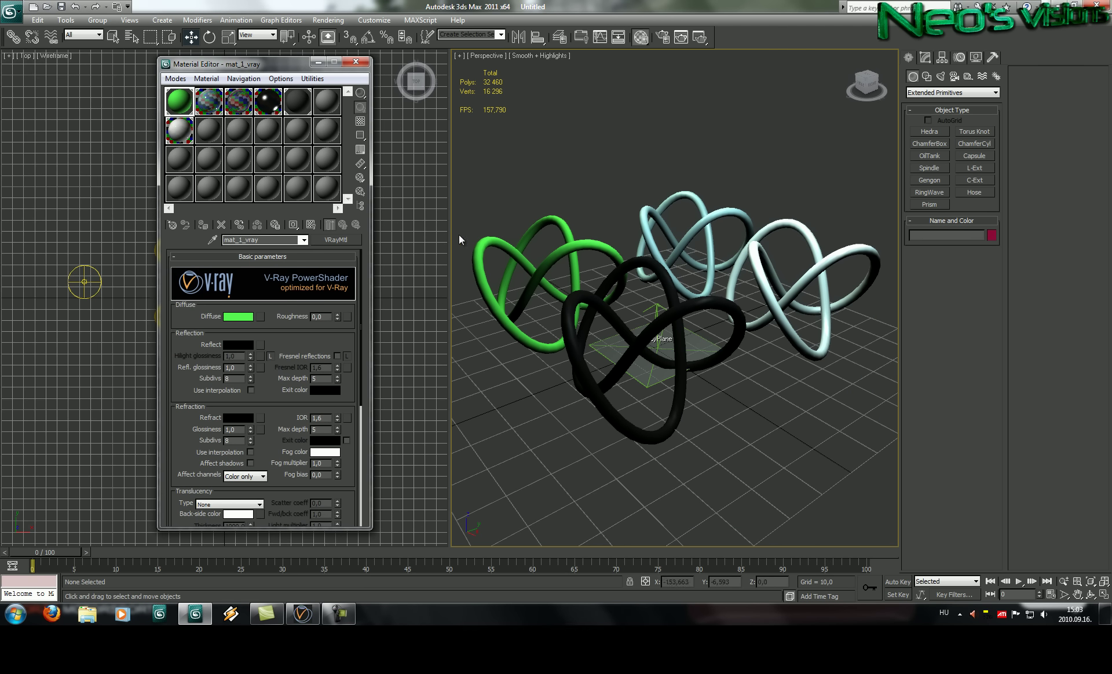
{"action": "left_click", "coordinate": [216, 104]}
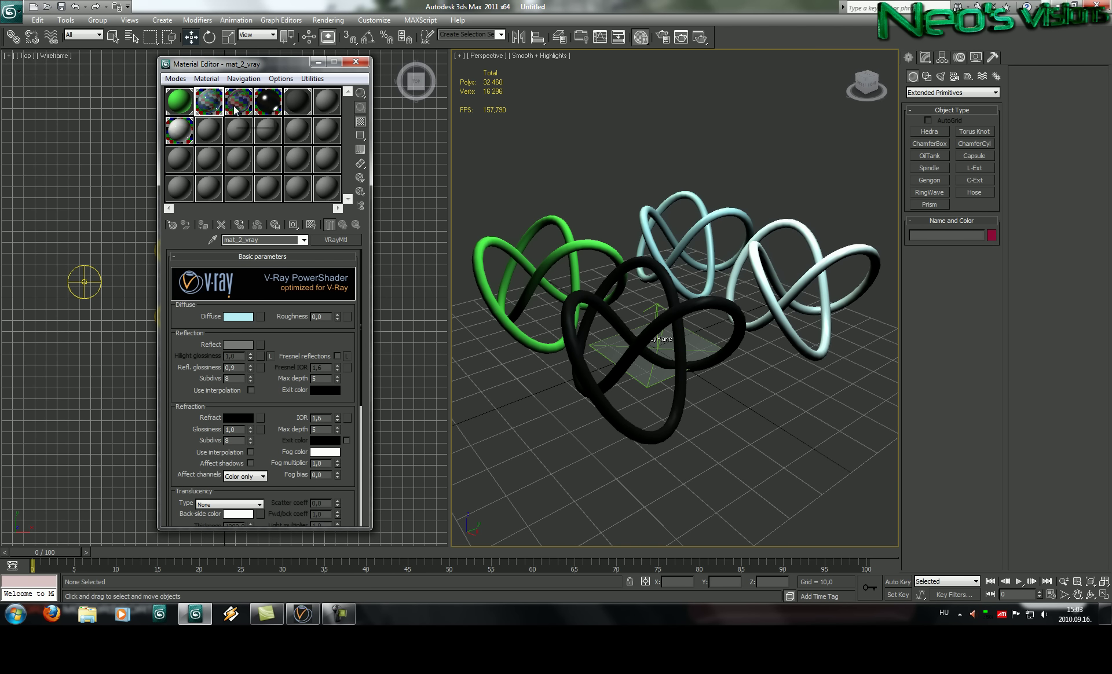
{"action": "key", "text": "x"}
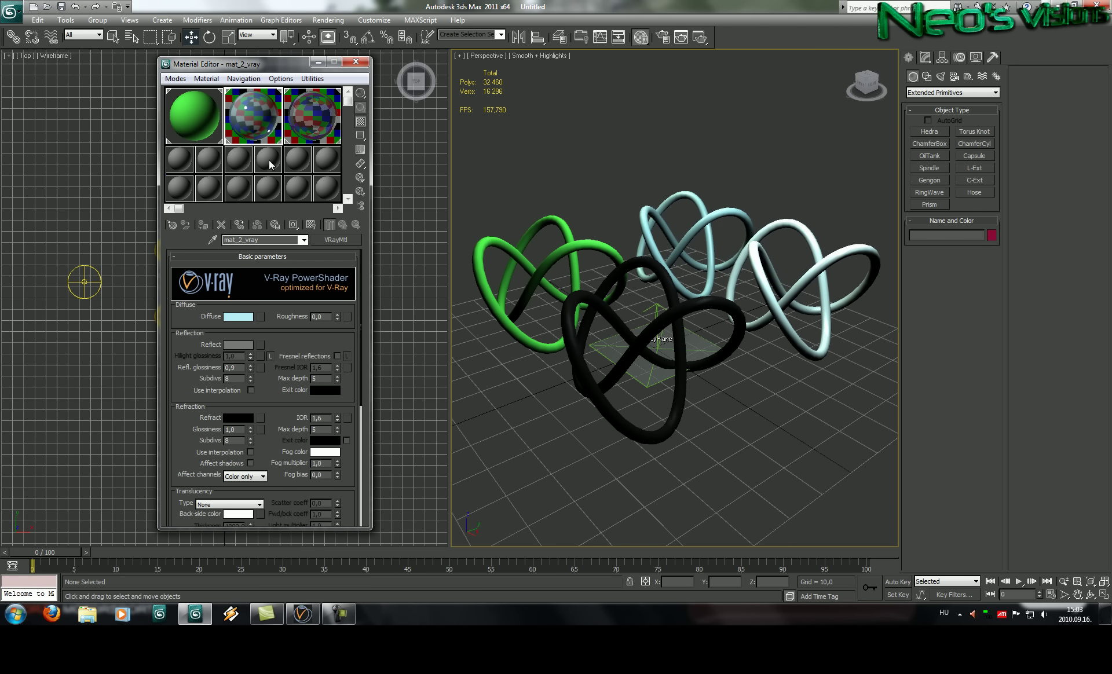
{"action": "left_click", "coordinate": [232, 208]}
{"action": "scroll", "coordinate": [247, 158], "scroll_direction": "up", "scroll_amount": 3}
{"action": "left_click", "coordinate": [332, 98]}
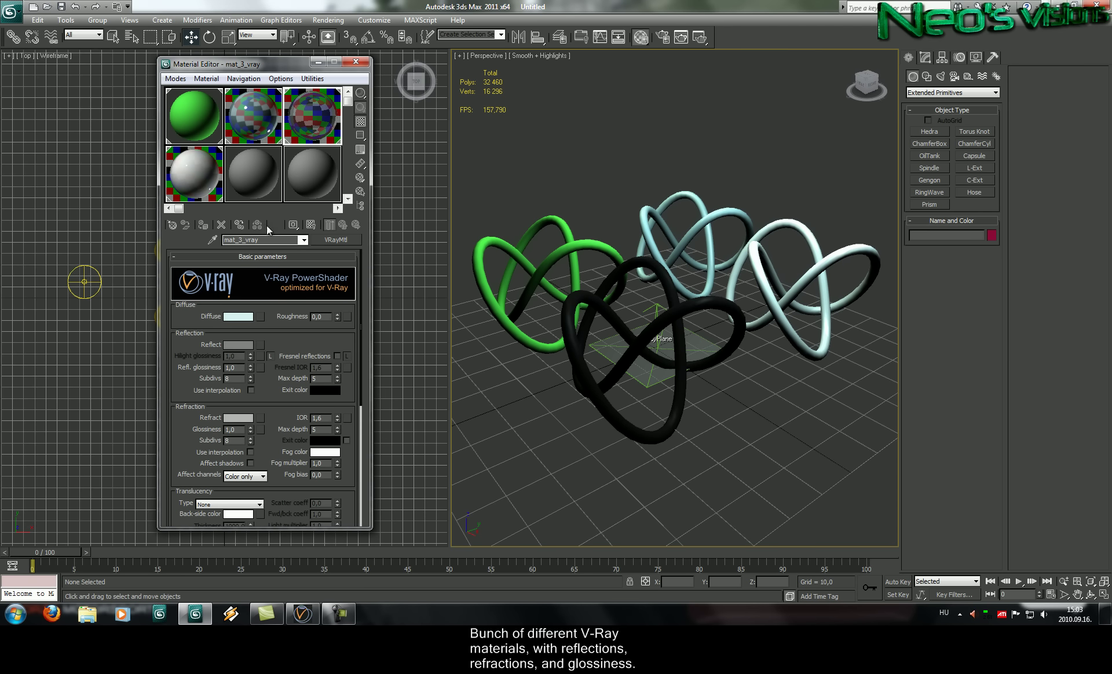
{"action": "mouse_move", "coordinate": [179, 209]}
{"action": "left_mouse_down"}
{"action": "mouse_move", "coordinate": [231, 210]}
{"action": "mouse_move", "coordinate": [180, 209]}
{"action": "left_mouse_up"}
{"action": "left_click", "coordinate": [180, 193]}
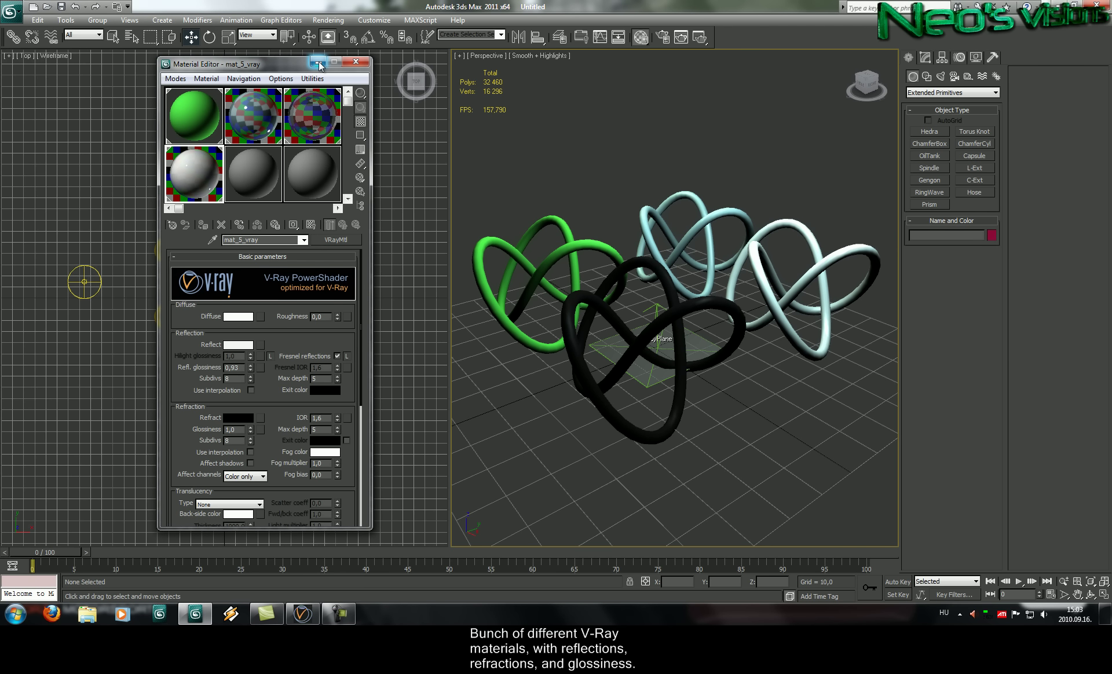
{"action": "left_click", "coordinate": [356, 61]}
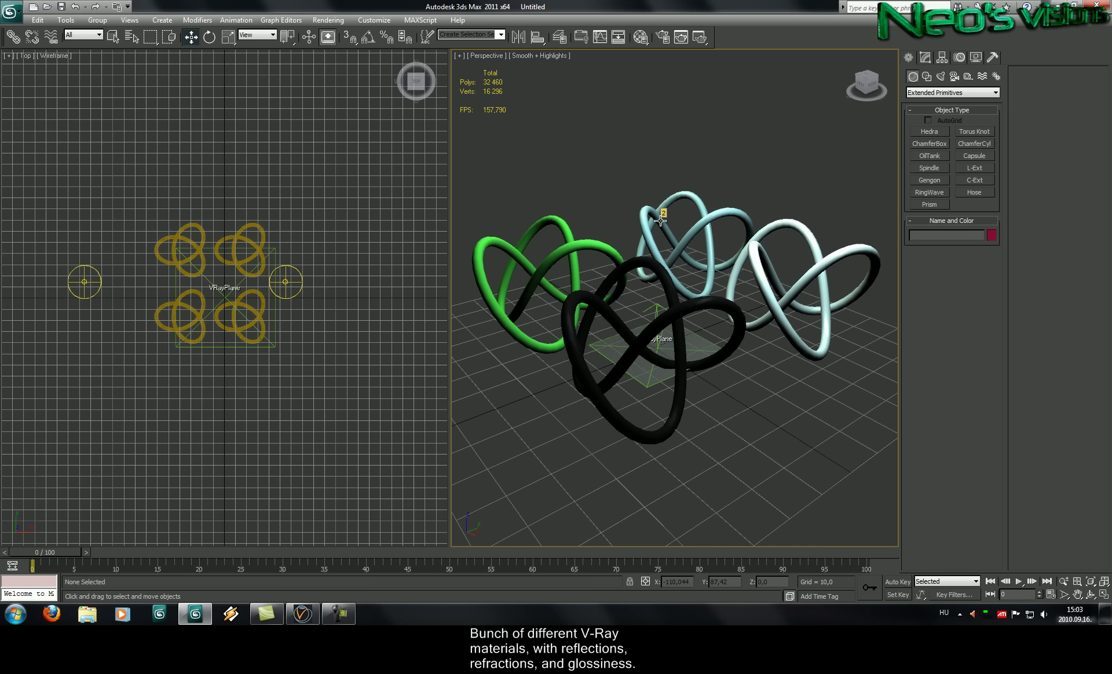
Set V-Ray RT to 10 rays per pixel with statistics shown, and start an ActiveShade render of the perspective view.
{"action": "left_click", "coordinate": [328, 20]}
{"action": "left_click", "coordinate": [335, 44]}
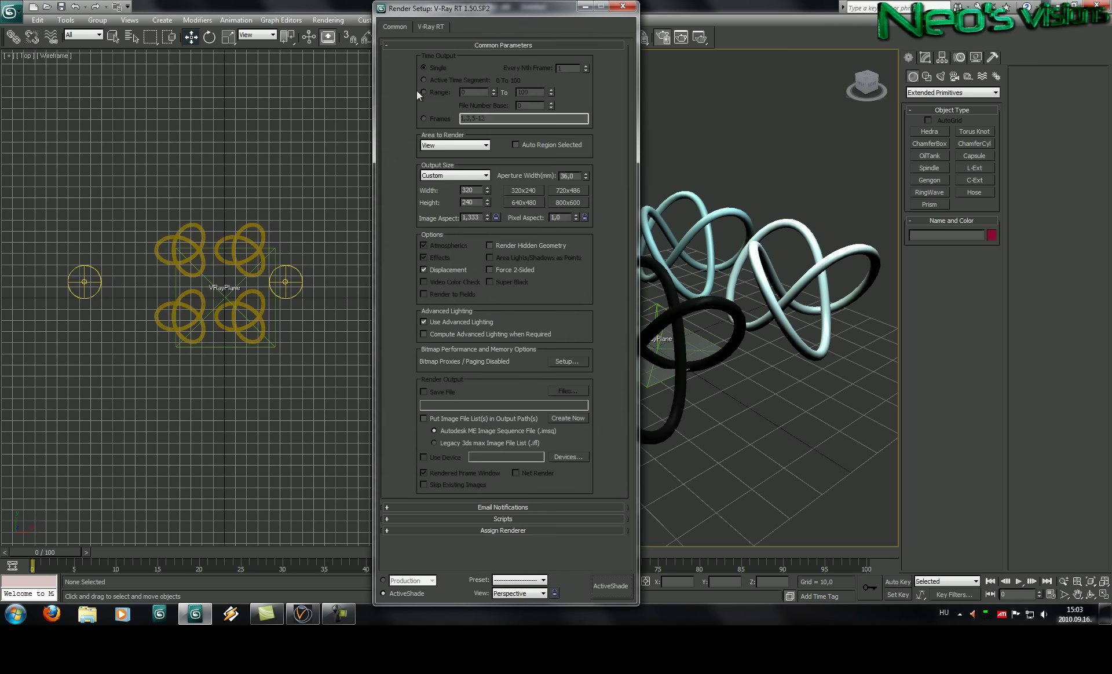
{"action": "left_click_drag", "start_coordinate": [486, 14], "coordinate": [114, 17]}
{"action": "left_click", "coordinate": [60, 27]}
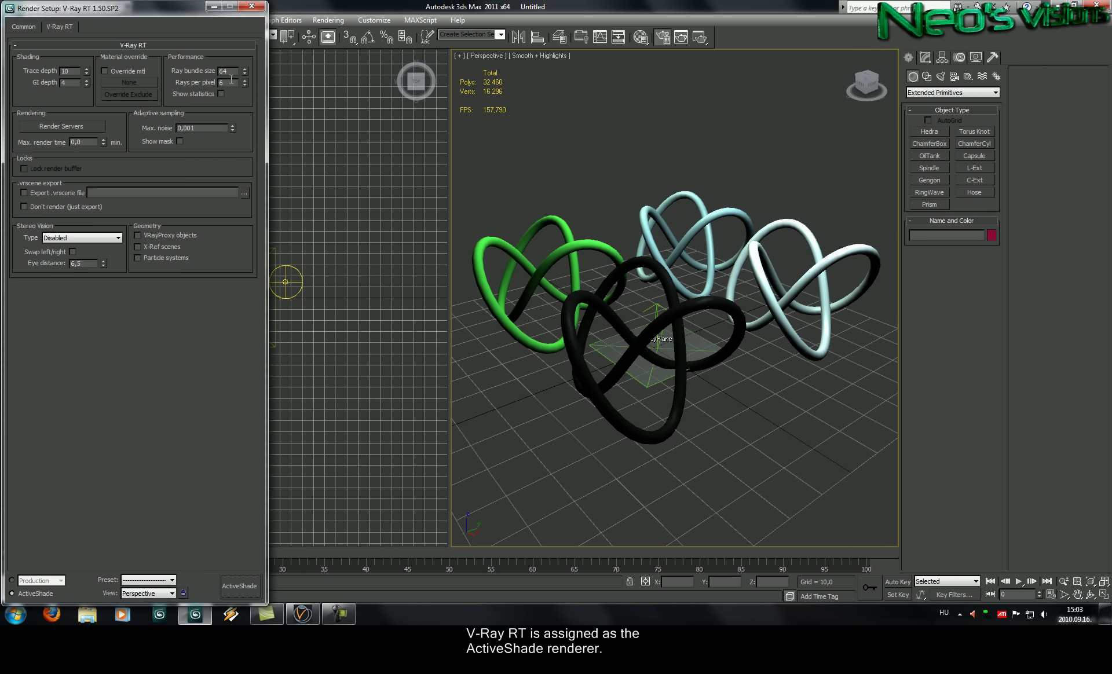
{"action": "type", "text": "10"}
{"action": "key", "text": "Return"}
{"action": "left_click", "coordinate": [232, 580]}
{"action": "left_click_drag", "start_coordinate": [272, 193], "coordinate": [272, 145]}
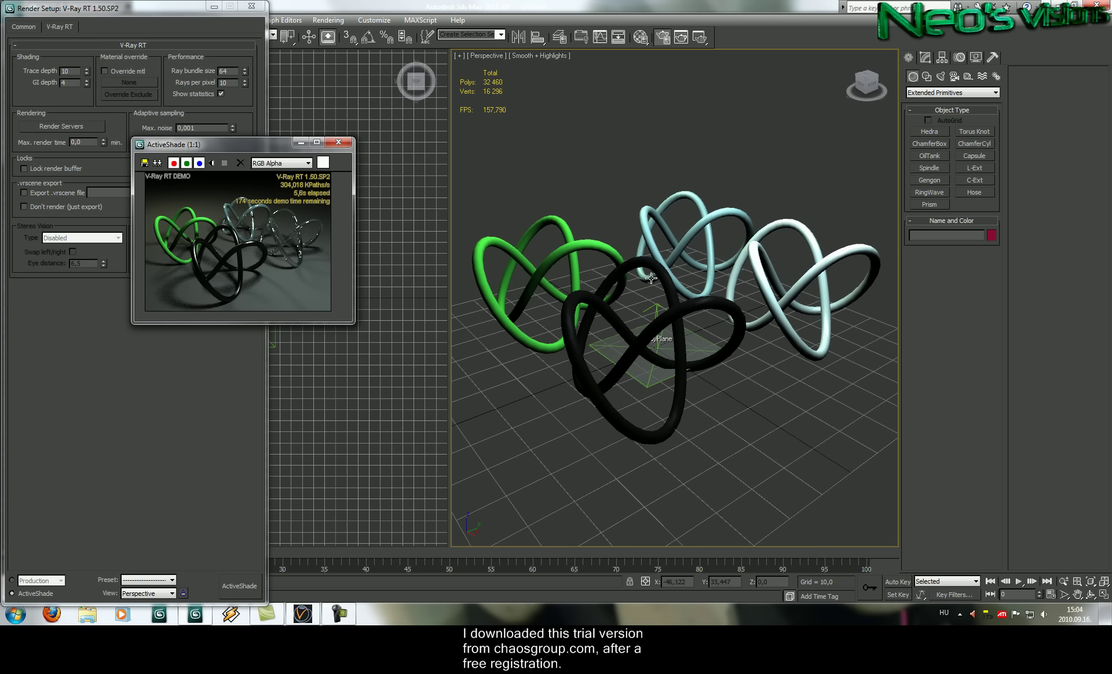
Examine the four knots from several angles and distances while ActiveShade updates the render.
{"action": "middle_click_drag", "start_coordinate": [685, 350], "coordinate": [701, 351]}
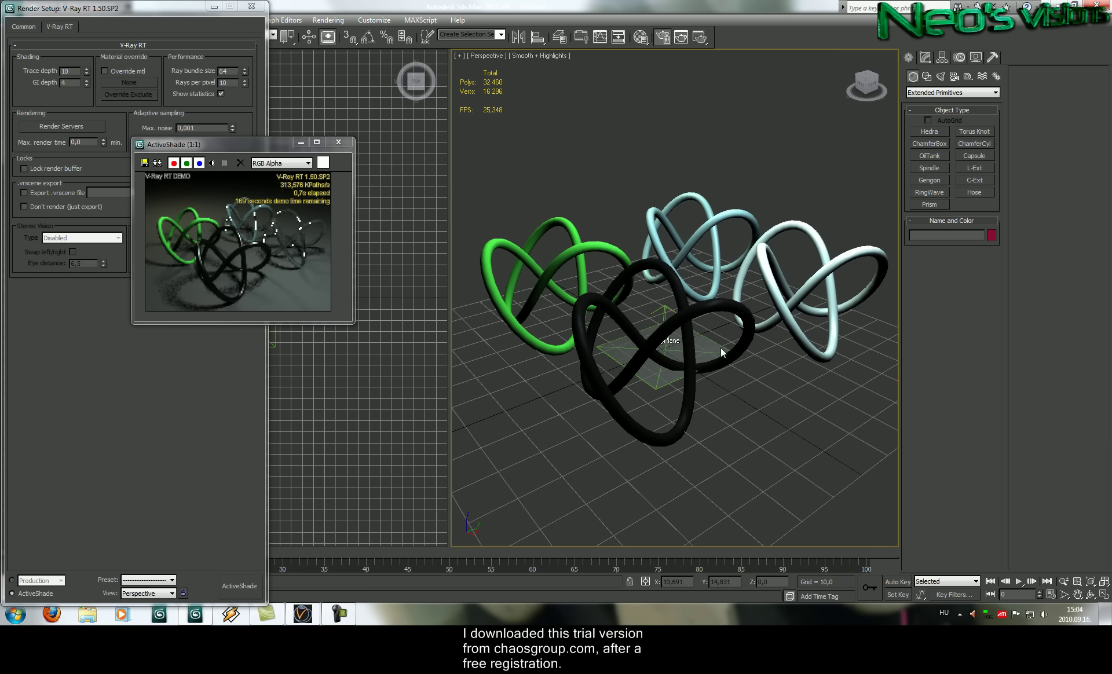
{"action": "middle_click_drag", "start_coordinate": [781, 338], "coordinate": [712, 350], "text": "alt"}
{"action": "scroll", "coordinate": [717, 354], "scroll_direction": "up", "scroll_amount": 5}
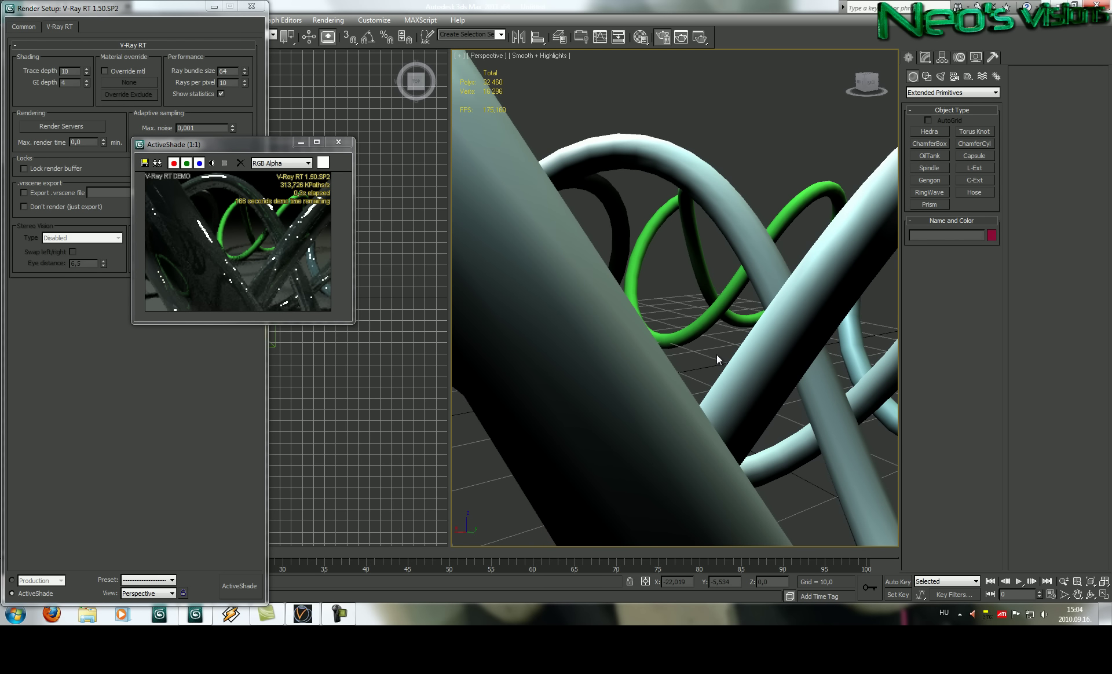
{"action": "scroll", "coordinate": [718, 355], "scroll_direction": "down", "scroll_amount": 5}
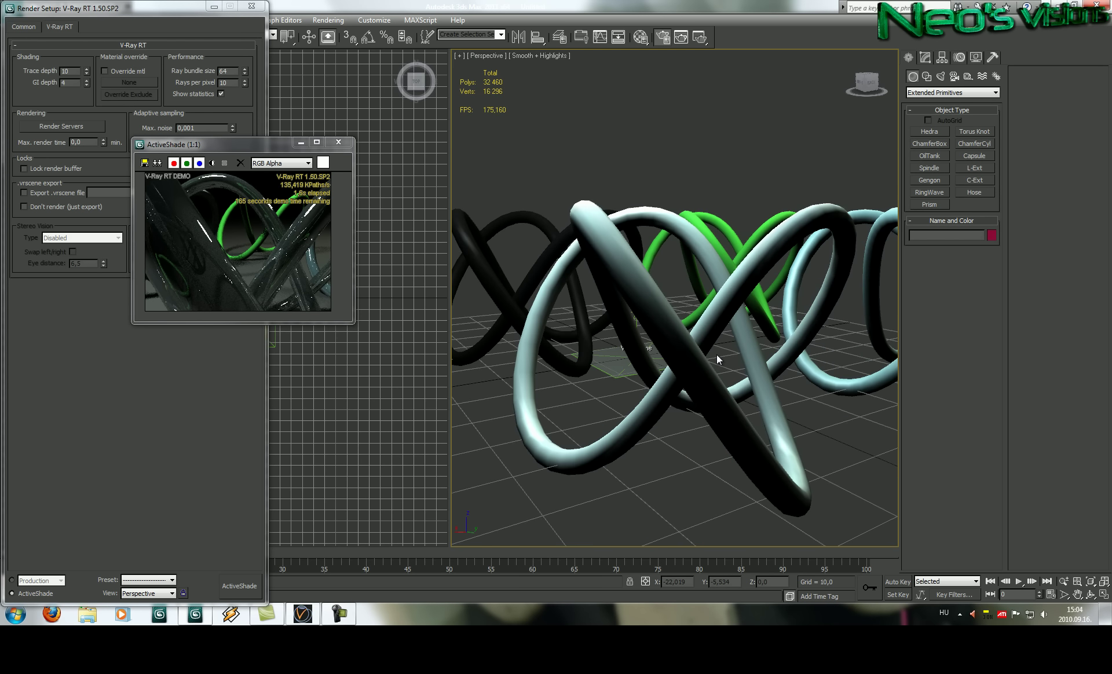
{"action": "scroll", "coordinate": [717, 354], "scroll_direction": "down", "scroll_amount": 4}
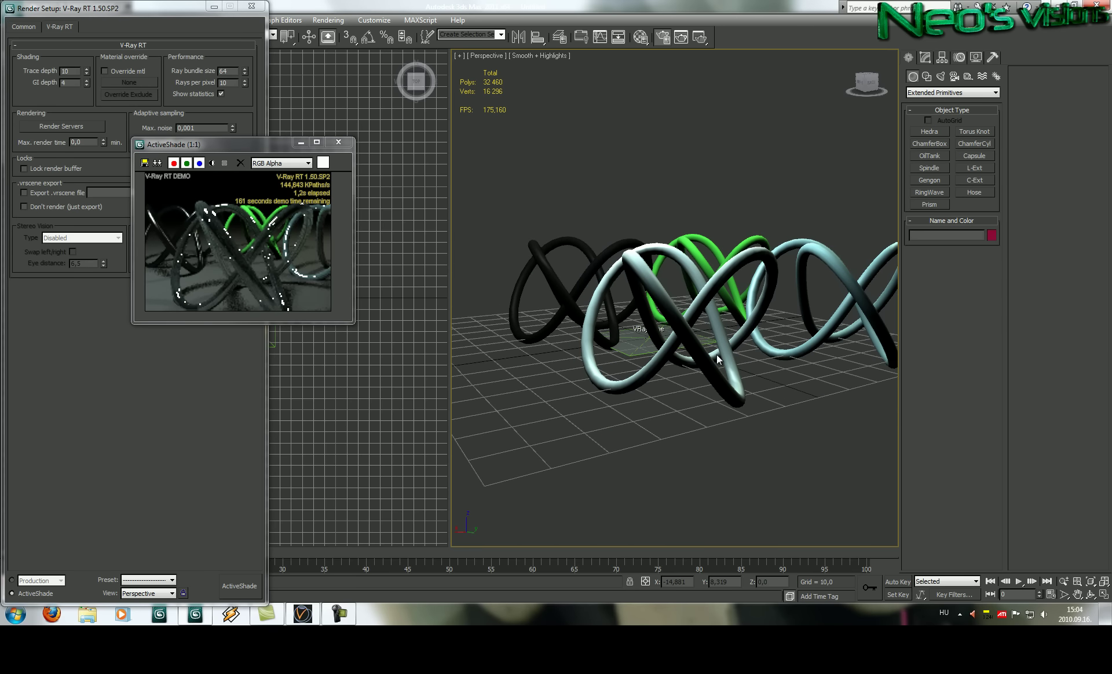
{"action": "middle_click_drag", "start_coordinate": [684, 288], "coordinate": [687, 309], "text": "alt"}
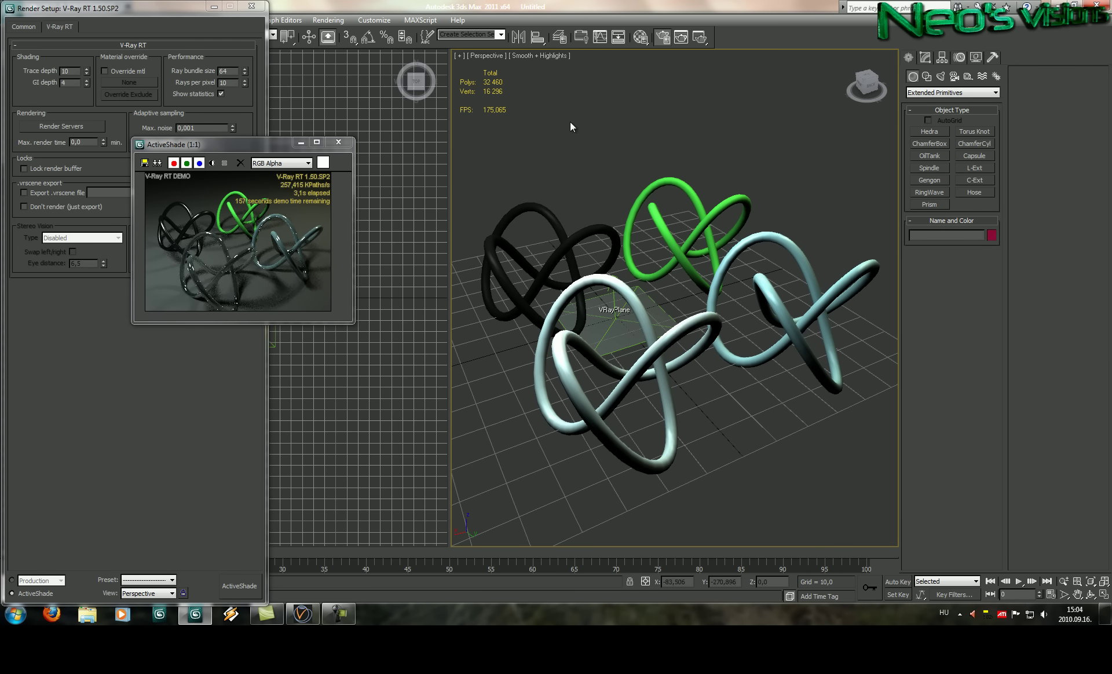
Unhide Box001 in the default layer and frame it closely in the perspective view.
{"action": "left_click", "coordinate": [564, 40]}
{"action": "left_click_drag", "start_coordinate": [598, 239], "coordinate": [1032, 352]}
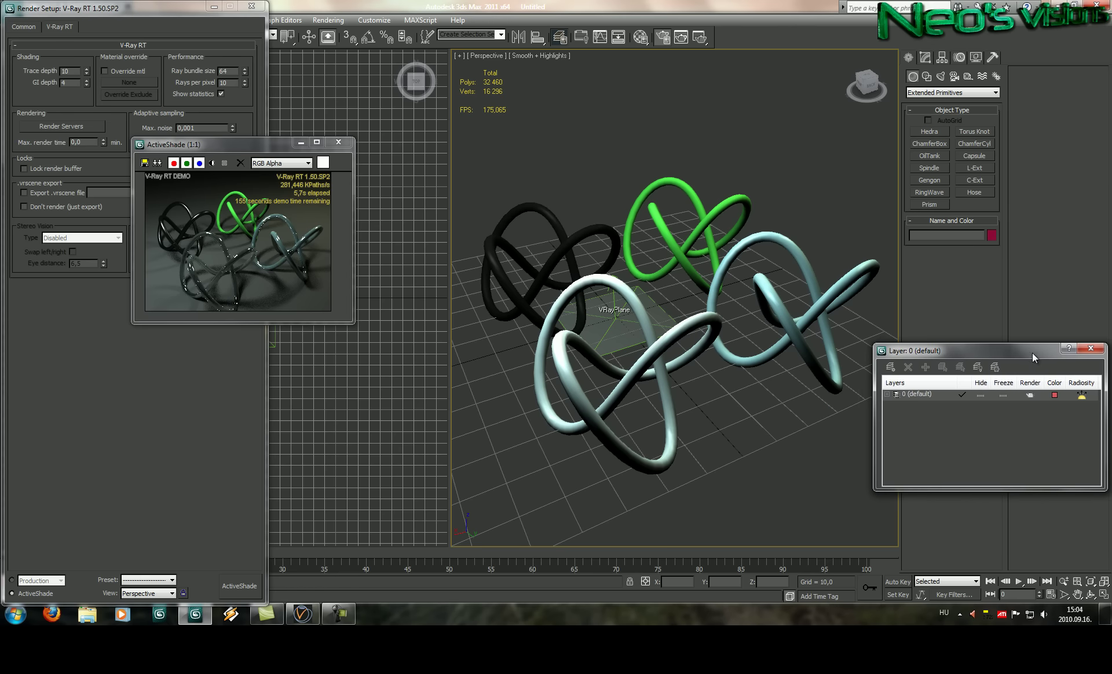
{"action": "left_click", "coordinate": [887, 395]}
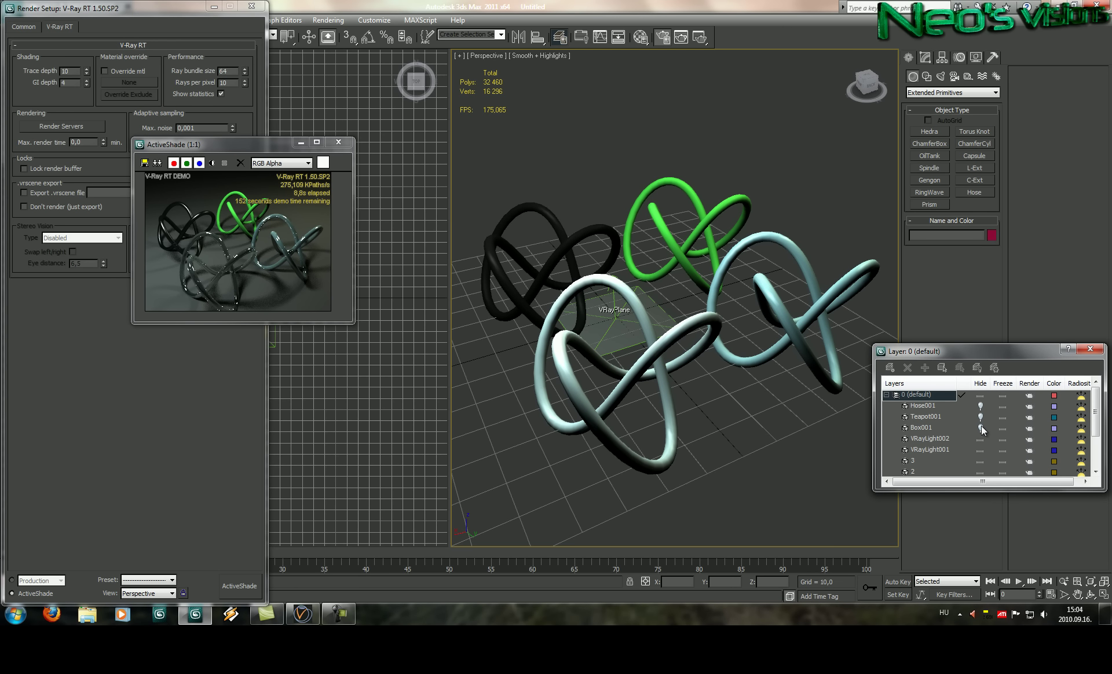
{"action": "left_click", "coordinate": [981, 425]}
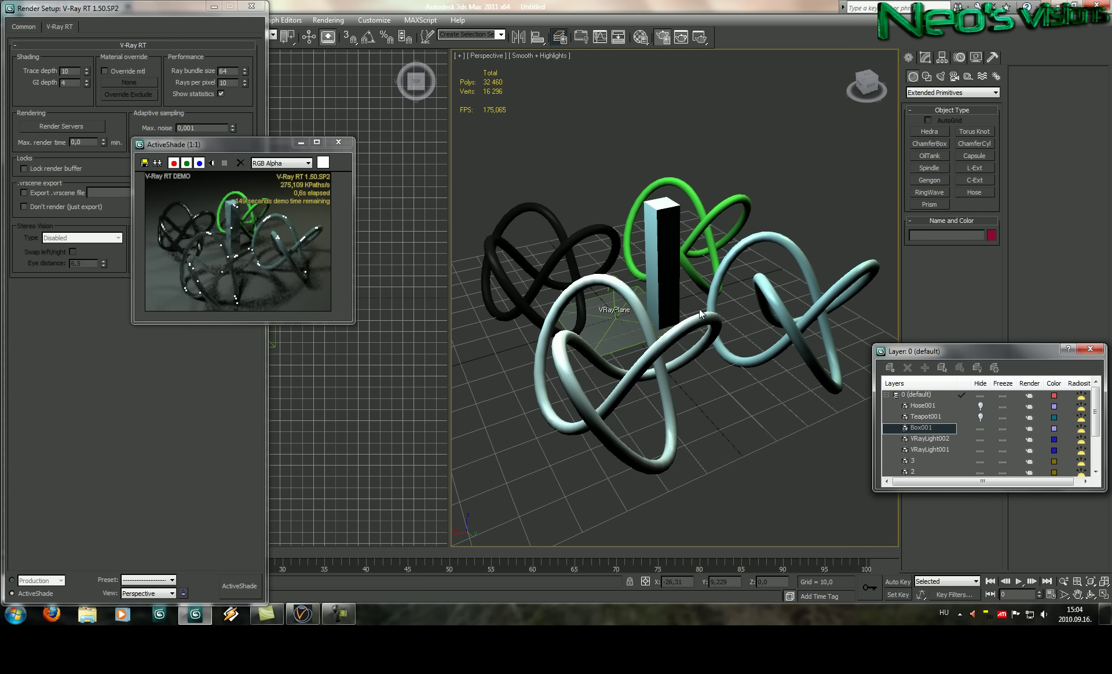
{"action": "scroll", "coordinate": [694, 298], "scroll_direction": "up", "scroll_amount": 5}
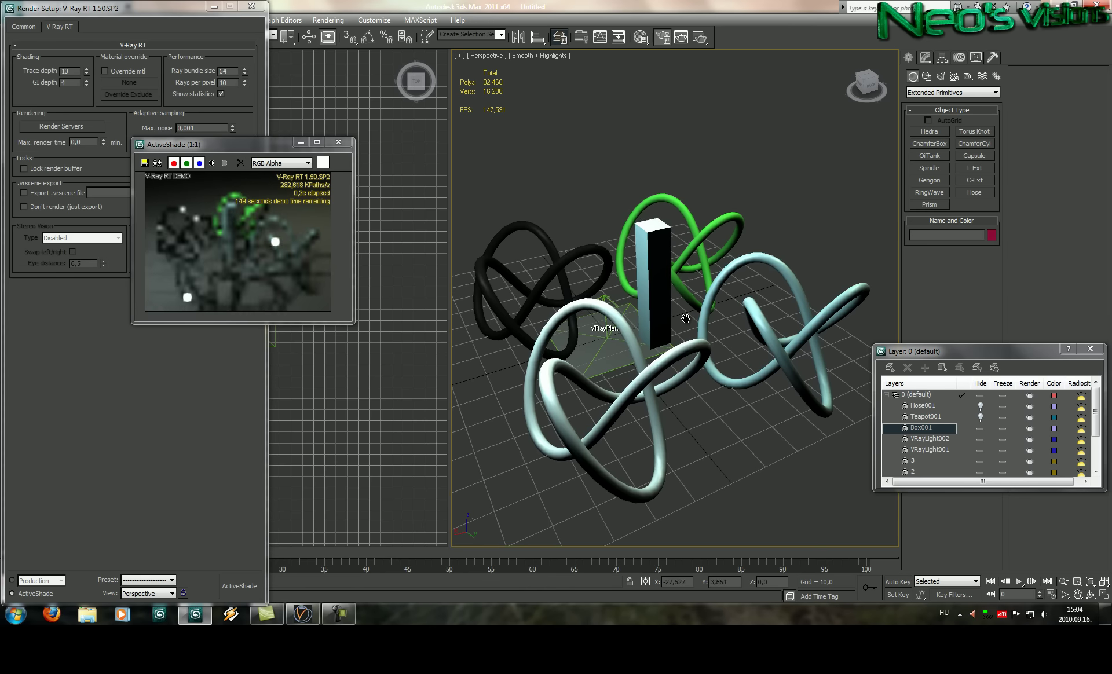
{"action": "scroll", "coordinate": [686, 319], "scroll_direction": "up", "scroll_amount": 3}
{"action": "middle_click_drag", "start_coordinate": [685, 318], "coordinate": [750, 395]}
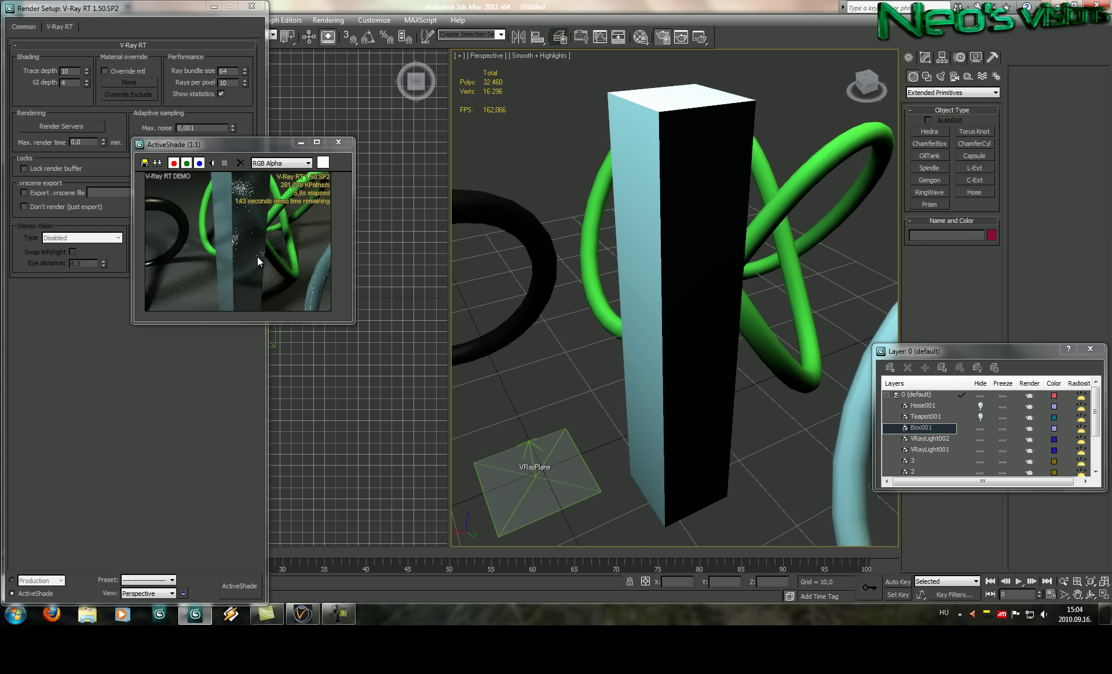
Unhide Teapot001 and frame it closely in the perspective view to check its live render.
{"action": "left_click", "coordinate": [981, 417]}
{"action": "middle_click_drag", "start_coordinate": [643, 377], "coordinate": [778, 446]}
{"action": "middle_click_drag", "start_coordinate": [510, 308], "coordinate": [708, 371]}
{"action": "scroll", "coordinate": [708, 371], "scroll_direction": "up", "scroll_amount": 2}
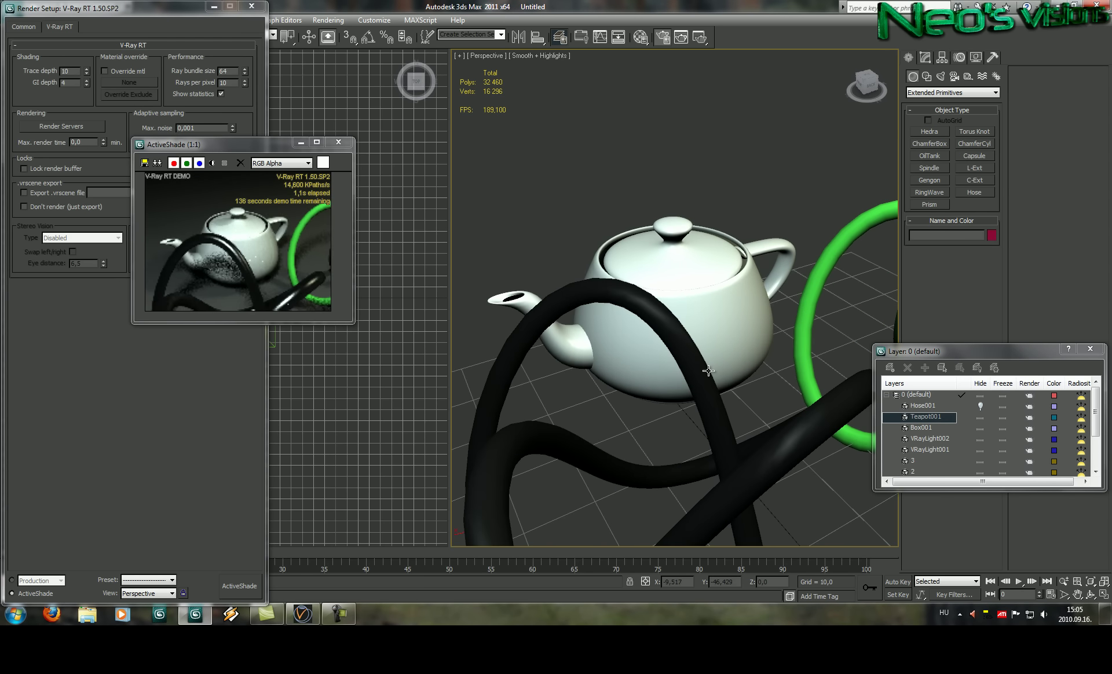
{"action": "scroll", "coordinate": [708, 371], "scroll_direction": "up", "scroll_amount": 6}
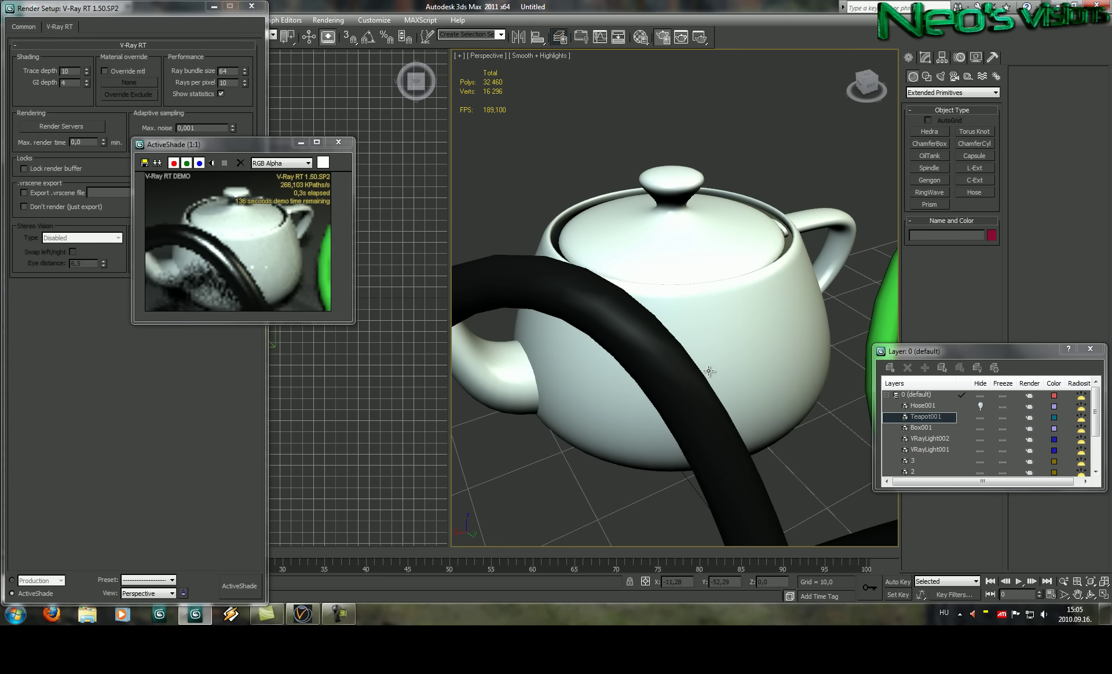
{"action": "middle_click_drag", "start_coordinate": [716, 368], "coordinate": [632, 343], "text": "alt"}
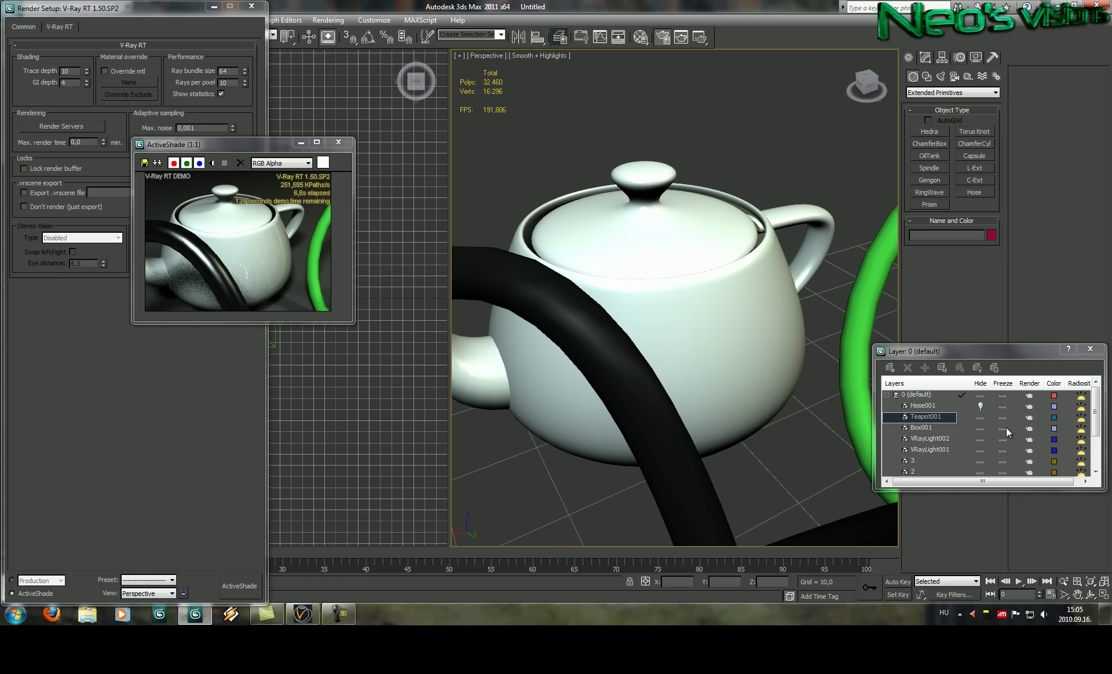
Unhide Hose001, inspect its live render up close, and close the layer manager.
{"action": "left_click", "coordinate": [982, 406]}
{"action": "middle_click_drag", "start_coordinate": [671, 377], "coordinate": [717, 394]}
{"action": "scroll", "coordinate": [662, 385], "scroll_direction": "down", "scroll_amount": 5}
{"action": "scroll", "coordinate": [603, 380], "scroll_direction": "up", "scroll_amount": 6}
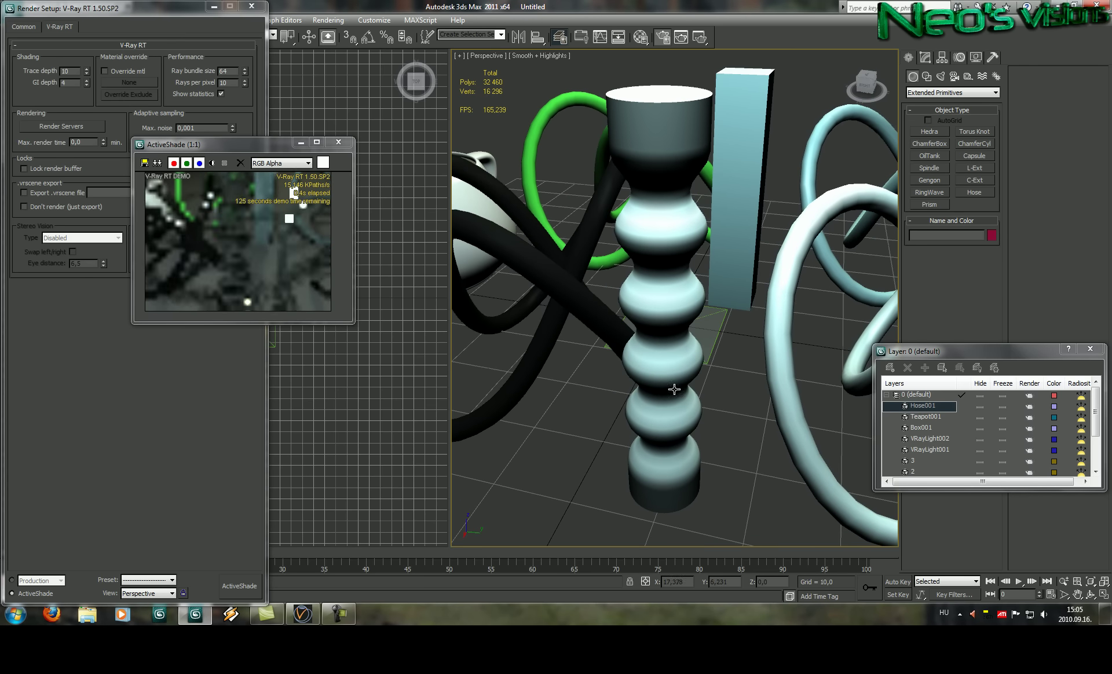
{"action": "scroll", "coordinate": [688, 366], "scroll_direction": "down", "scroll_amount": 3}
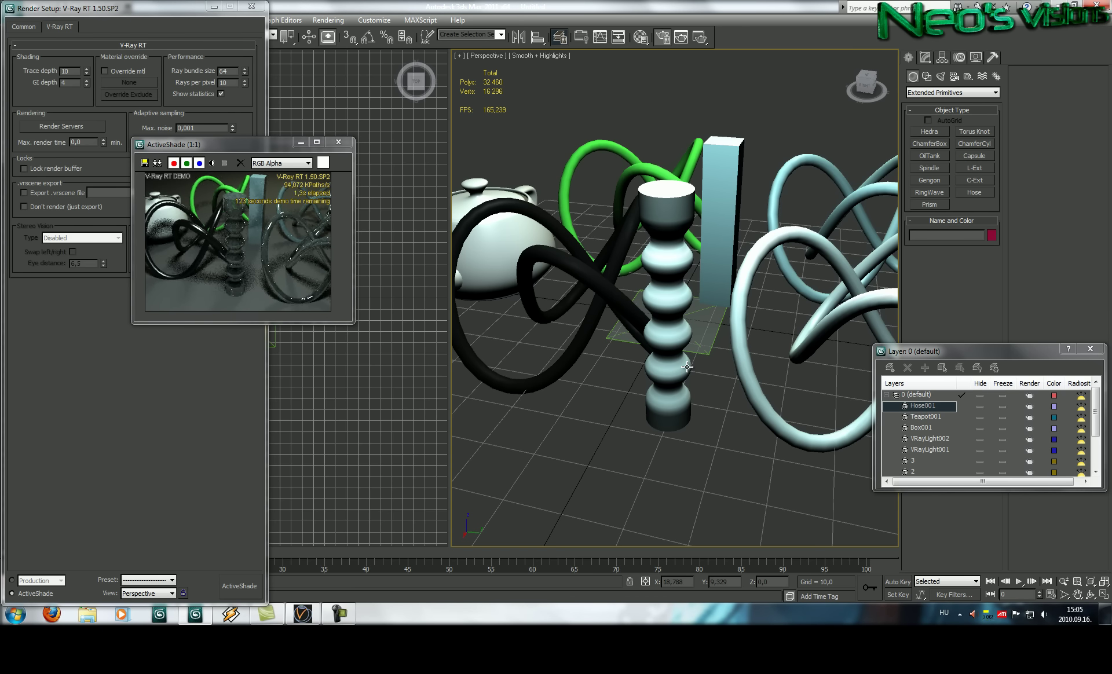
{"action": "scroll", "coordinate": [687, 367], "scroll_direction": "up", "scroll_amount": 5}
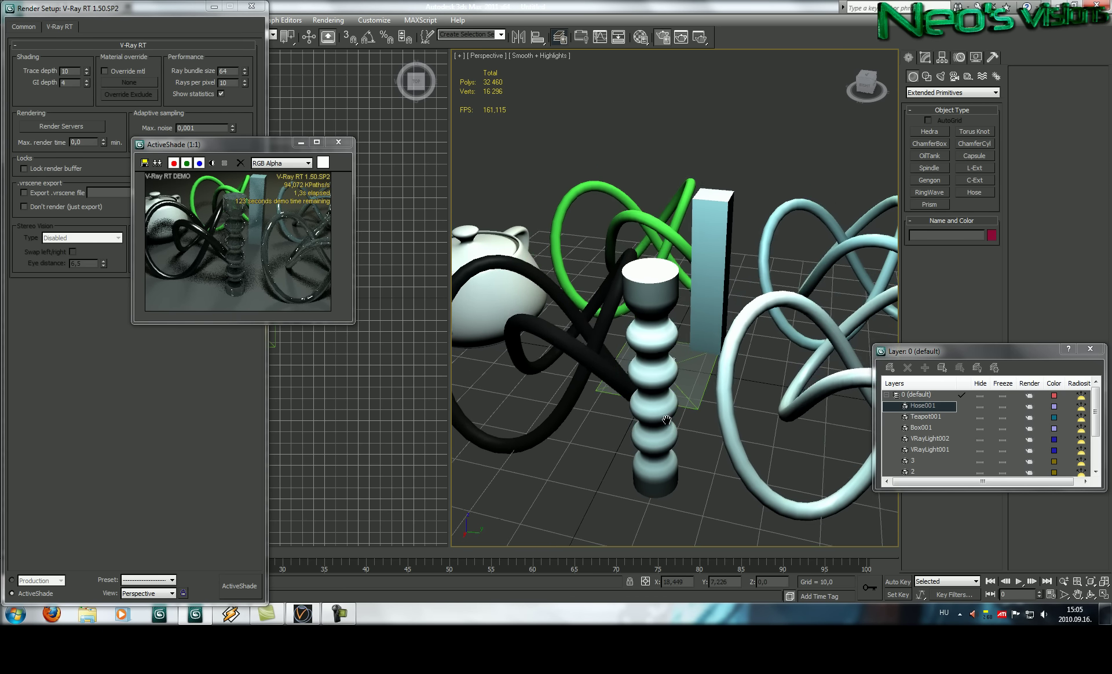
{"action": "middle_click_drag", "start_coordinate": [687, 366], "coordinate": [667, 420]}
{"action": "scroll", "coordinate": [667, 420], "scroll_direction": "up", "scroll_amount": 4}
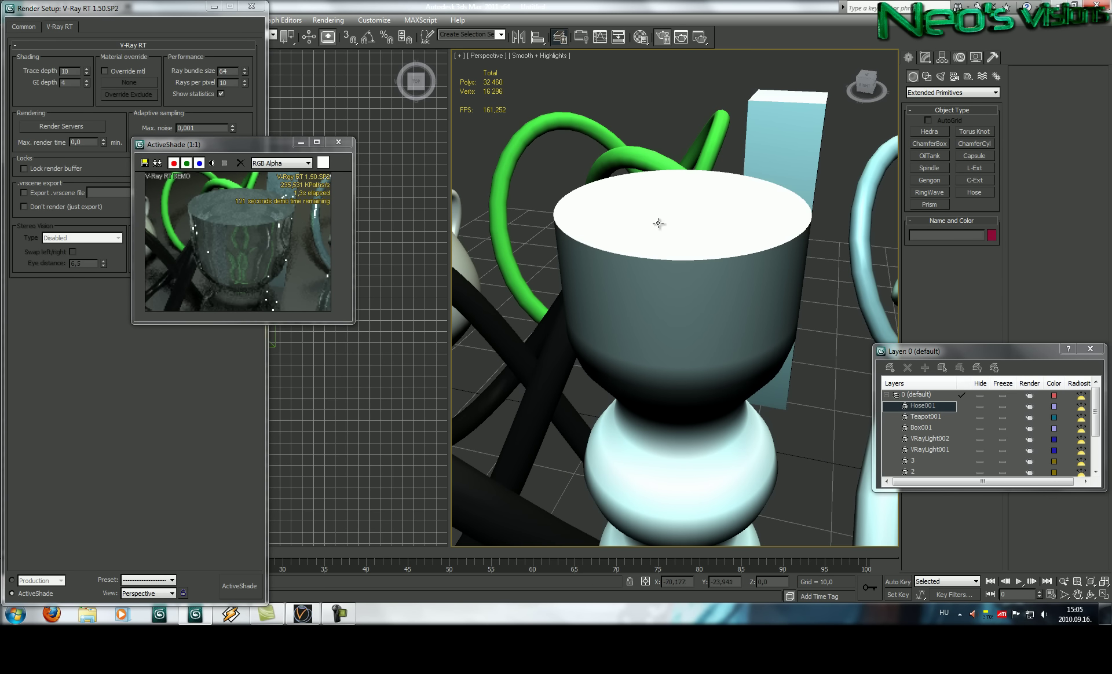
{"action": "middle_click_drag", "start_coordinate": [719, 258], "coordinate": [700, 276]}
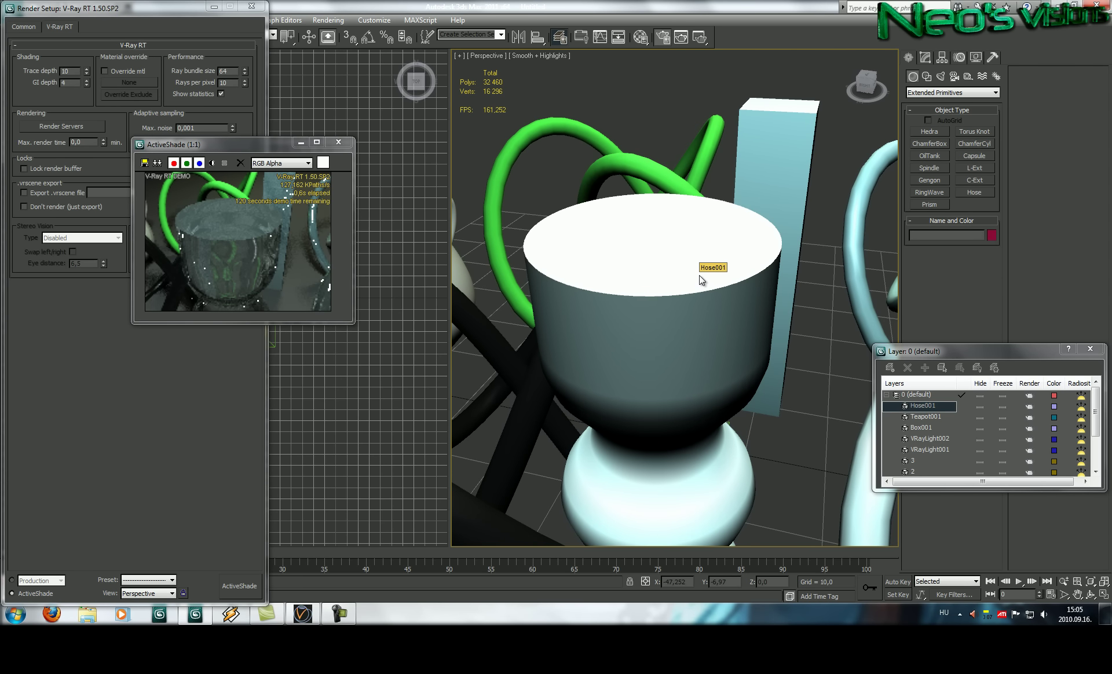
{"action": "key", "text": "z"}
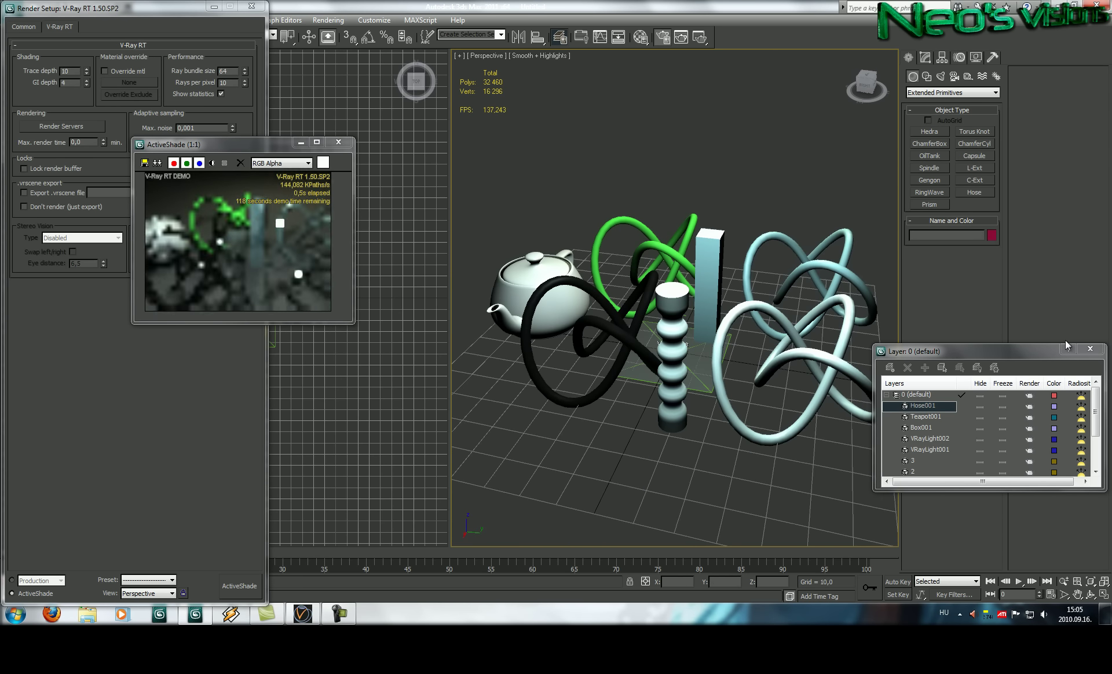
{"action": "left_click", "coordinate": [1090, 348]}
Change VRayLight001 to a Plane light and set its intensity multiplier to 100.
{"action": "key", "text": "z"}
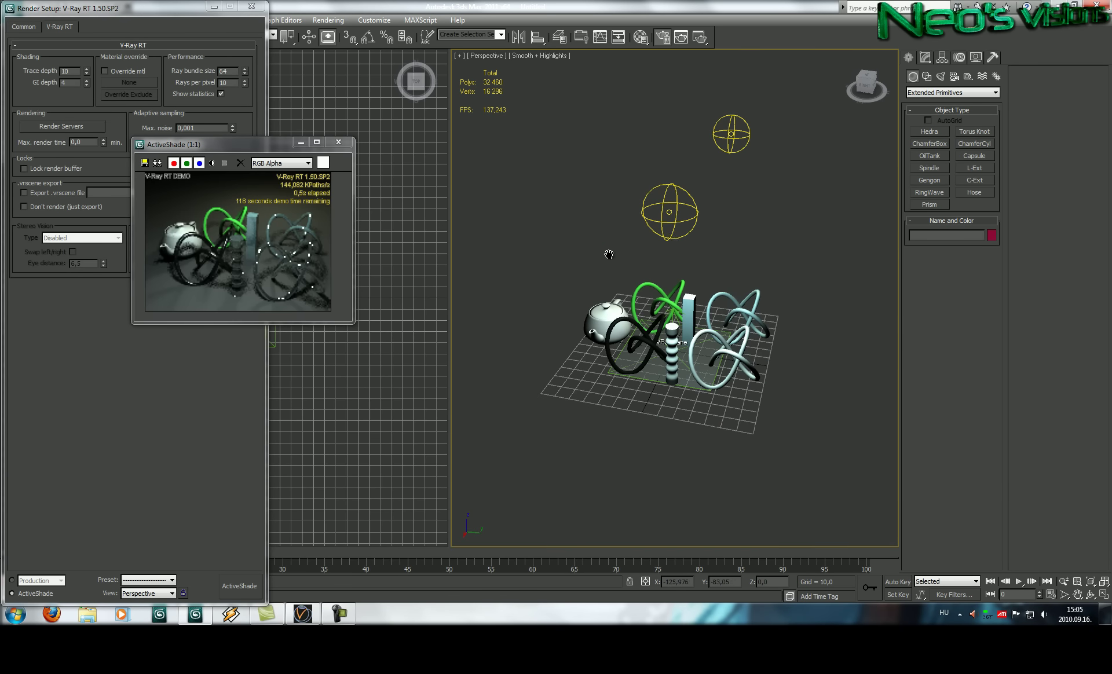
{"action": "left_click", "coordinate": [669, 215]}
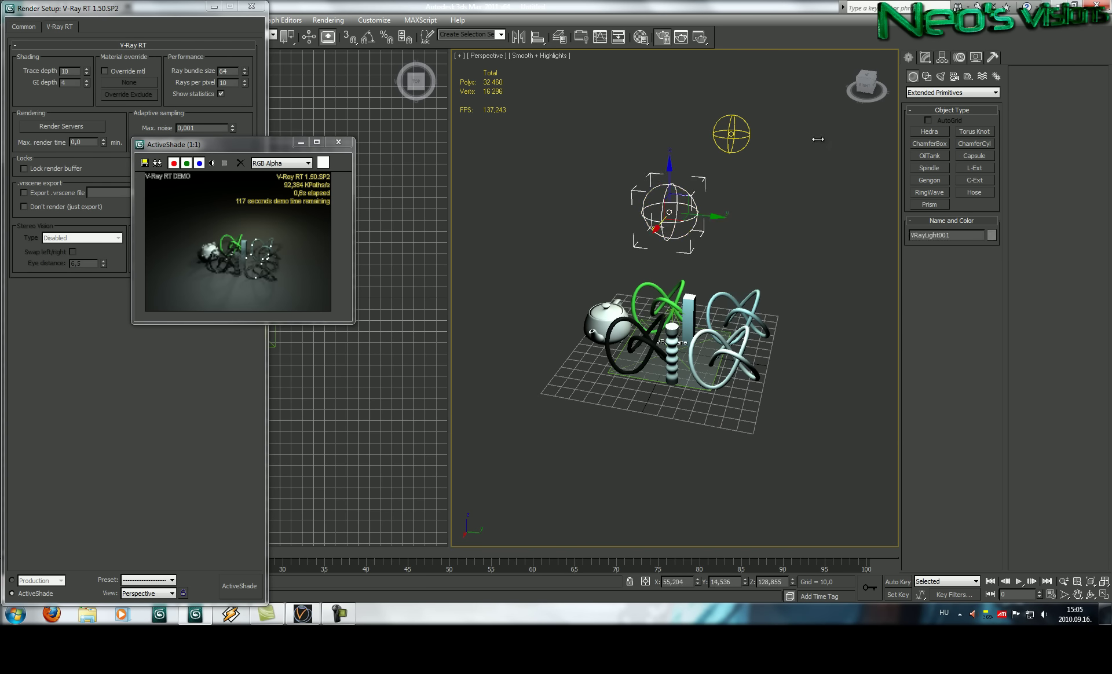
{"action": "left_click", "coordinate": [925, 57]}
{"action": "left_click", "coordinate": [971, 241]}
{"action": "left_click", "coordinate": [965, 250]}
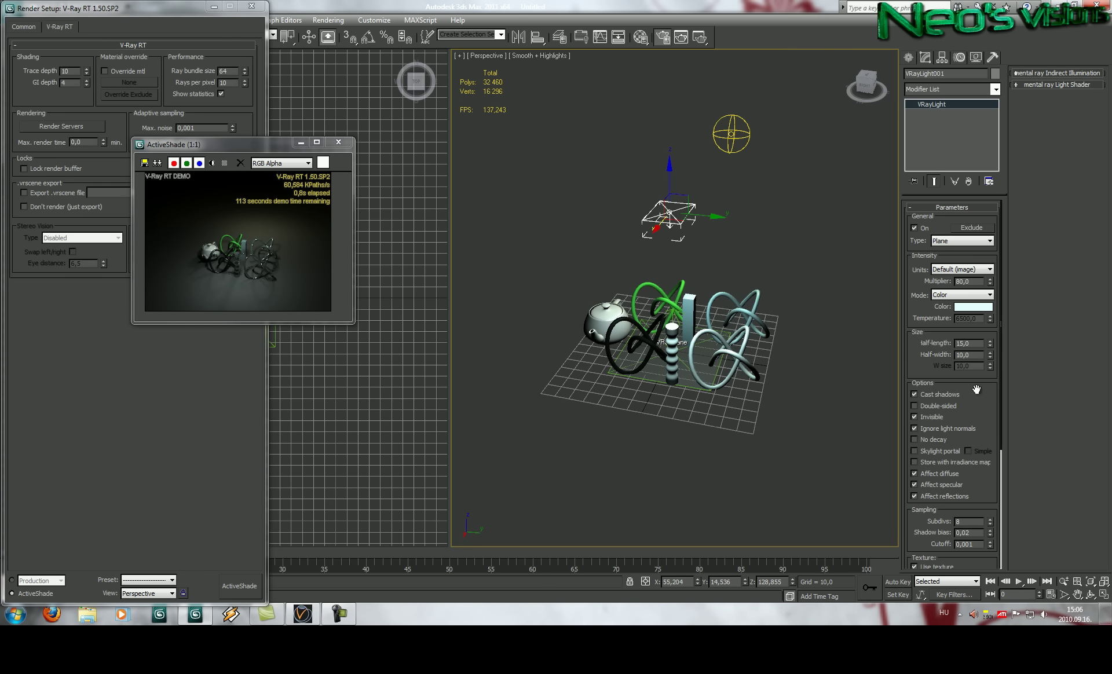
{"action": "double_click", "coordinate": [964, 282]}
{"action": "type", "text": "100"}
{"action": "key", "text": "Return"}
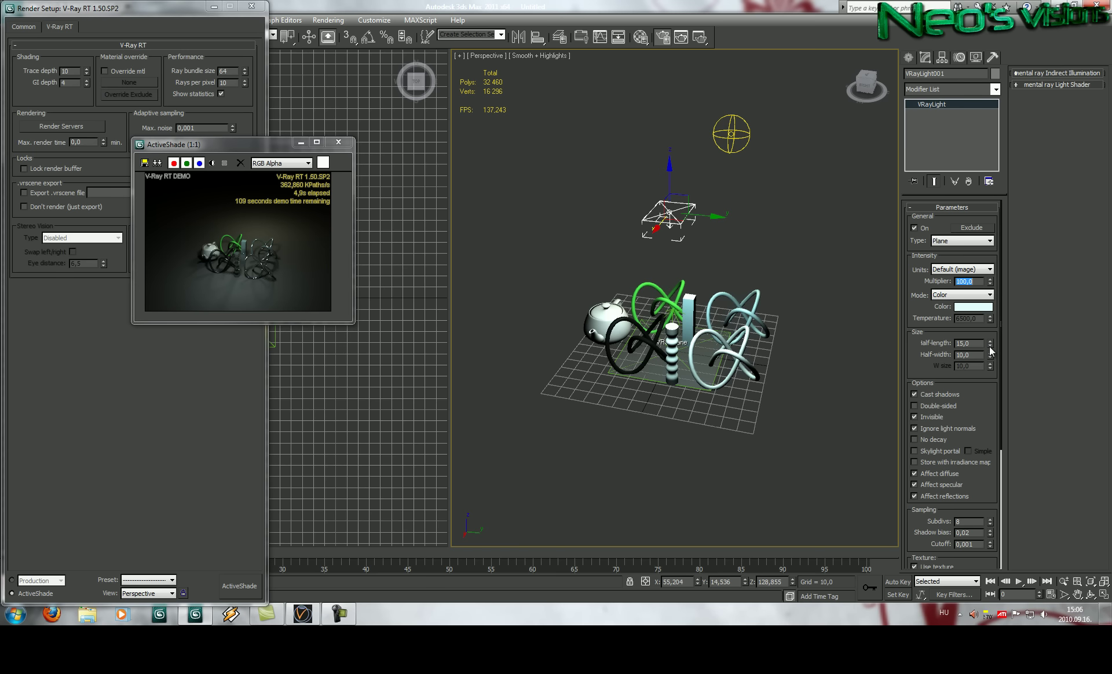
Change the type of VRayLight002 from sphere to Plane.
{"action": "left_click", "coordinate": [733, 134]}
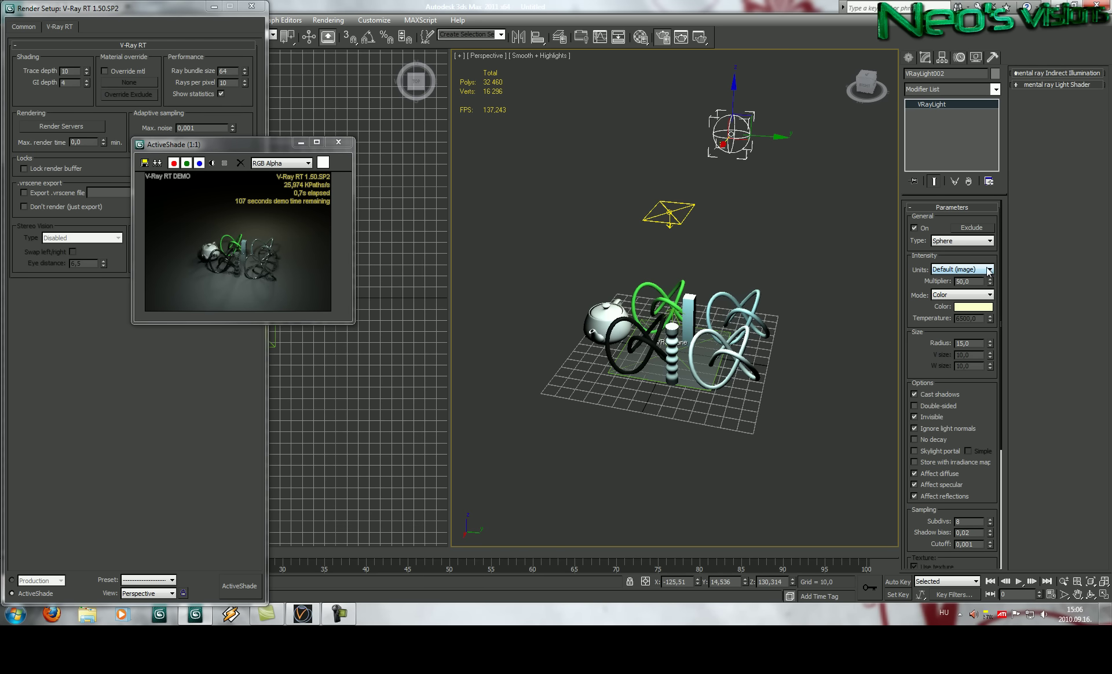
{"action": "left_click", "coordinate": [989, 270]}
{"action": "left_click", "coordinate": [980, 281]}
{"action": "left_click", "coordinate": [980, 241]}
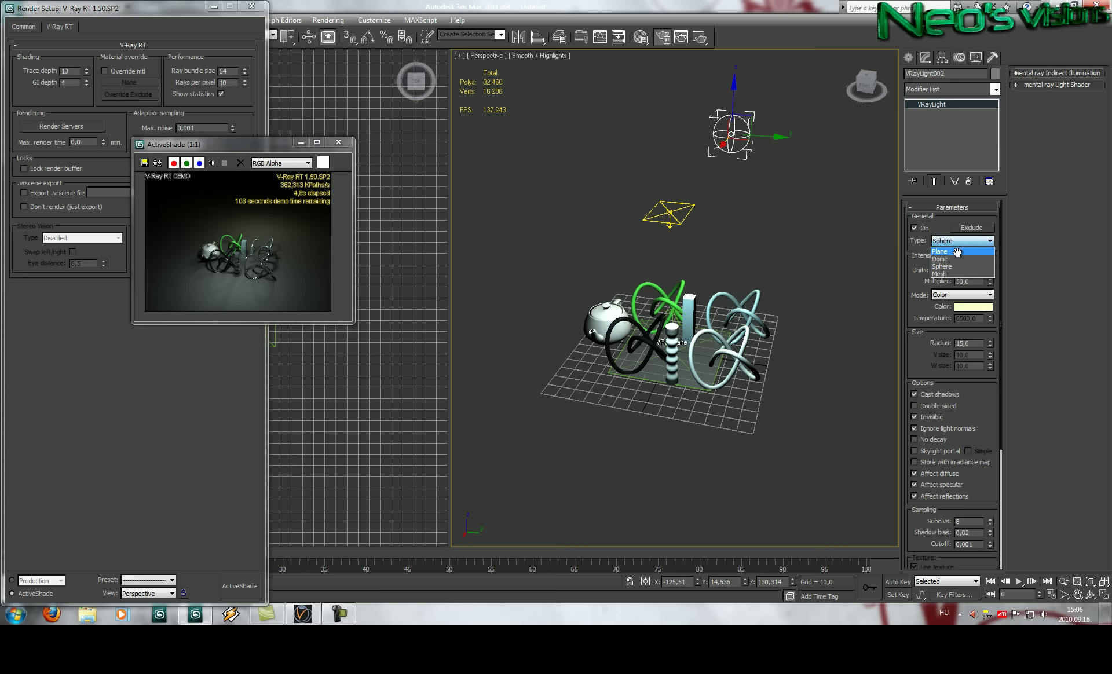
{"action": "left_click", "coordinate": [962, 251]}
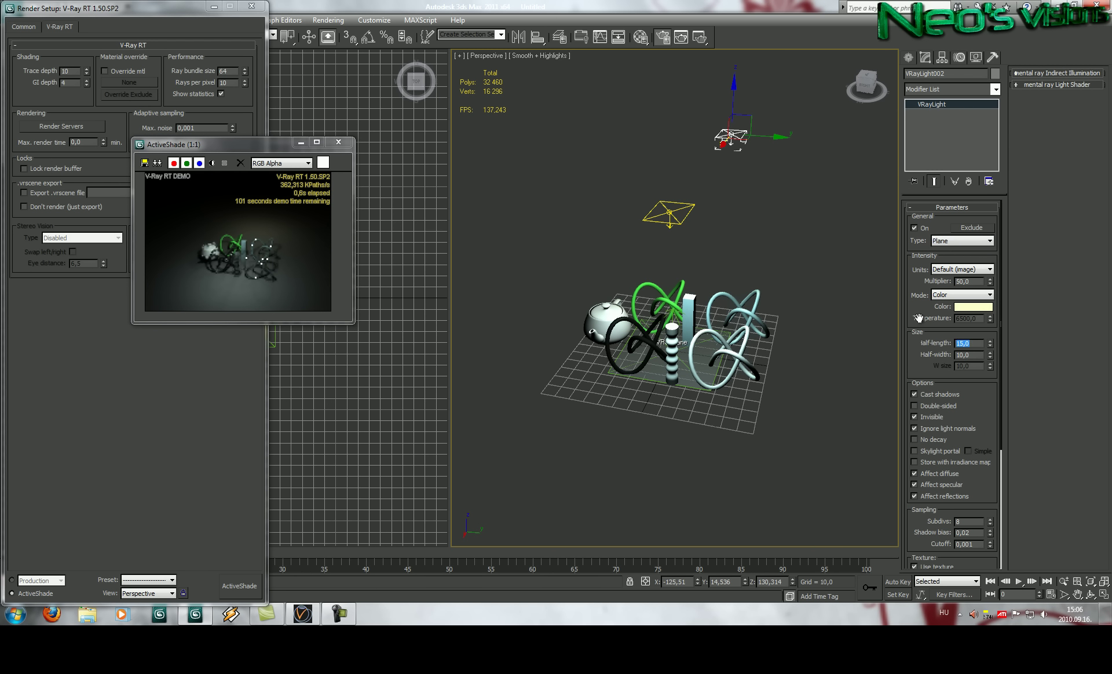
Set the half-length and half-width of the VRayLight002 plane light to 100 each.
{"action": "type", "text": "100"}
{"action": "key", "text": "Tab"}
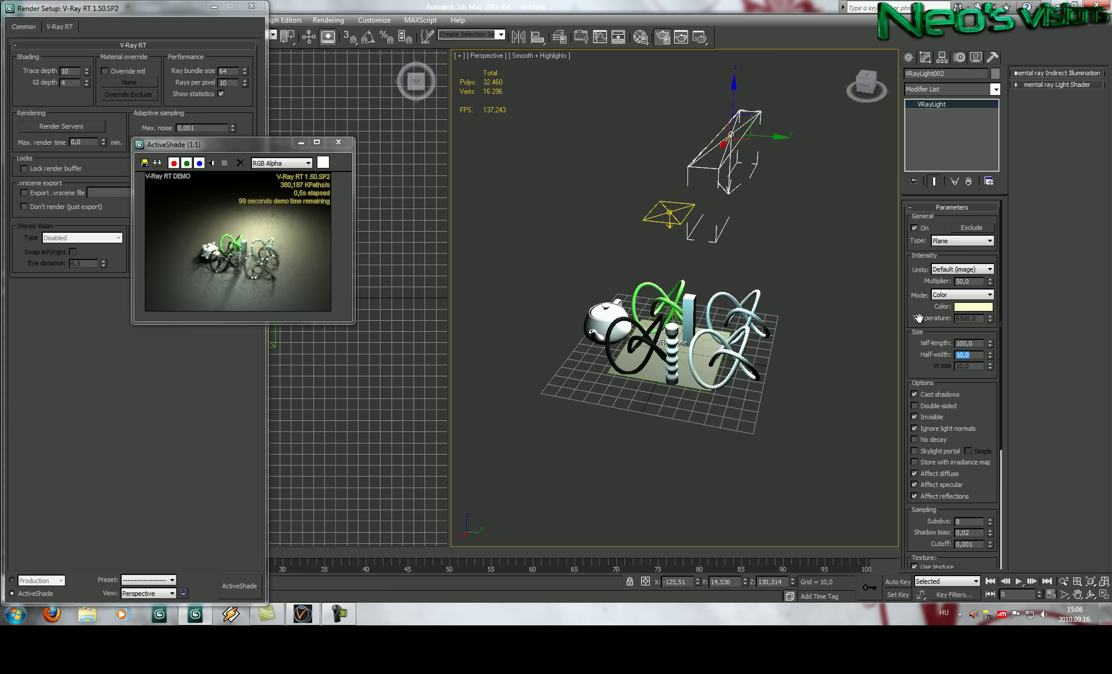
{"action": "type", "text": "100"}
{"action": "key", "text": "Return"}
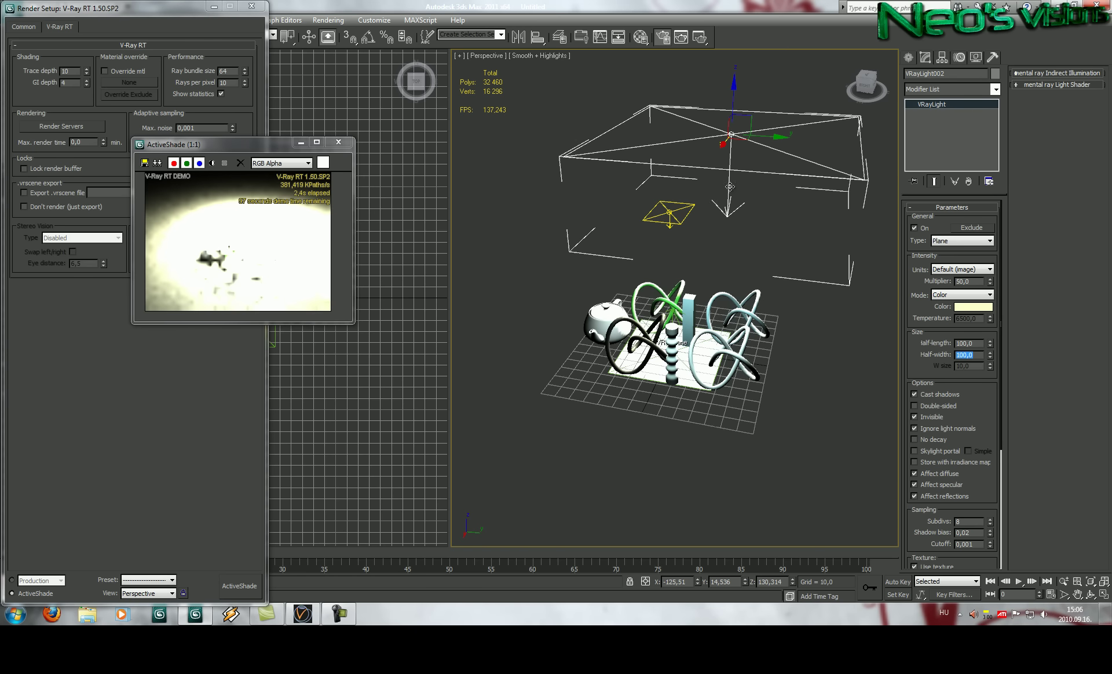
Raise VRayLight002 straight up along Z to a height of about 566.
{"action": "middle_click_drag", "start_coordinate": [709, 207], "coordinate": [644, 277]}
{"action": "scroll", "coordinate": [644, 277], "scroll_direction": "down", "scroll_amount": 6}
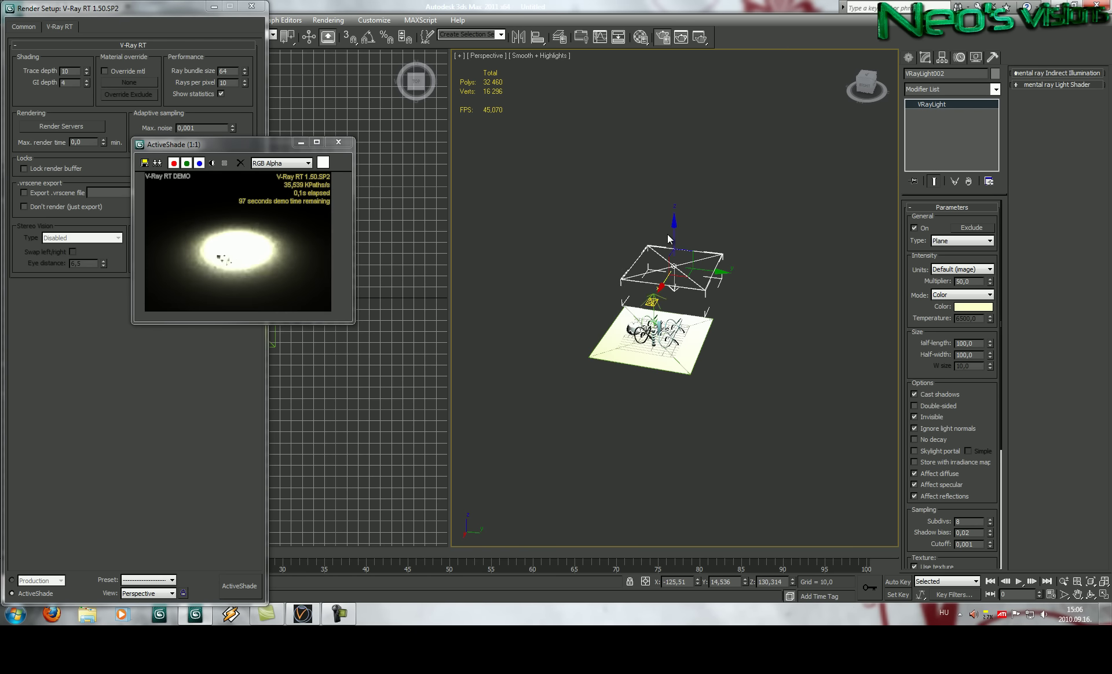
{"action": "left_click_drag", "start_coordinate": [675, 234], "coordinate": [675, 76]}
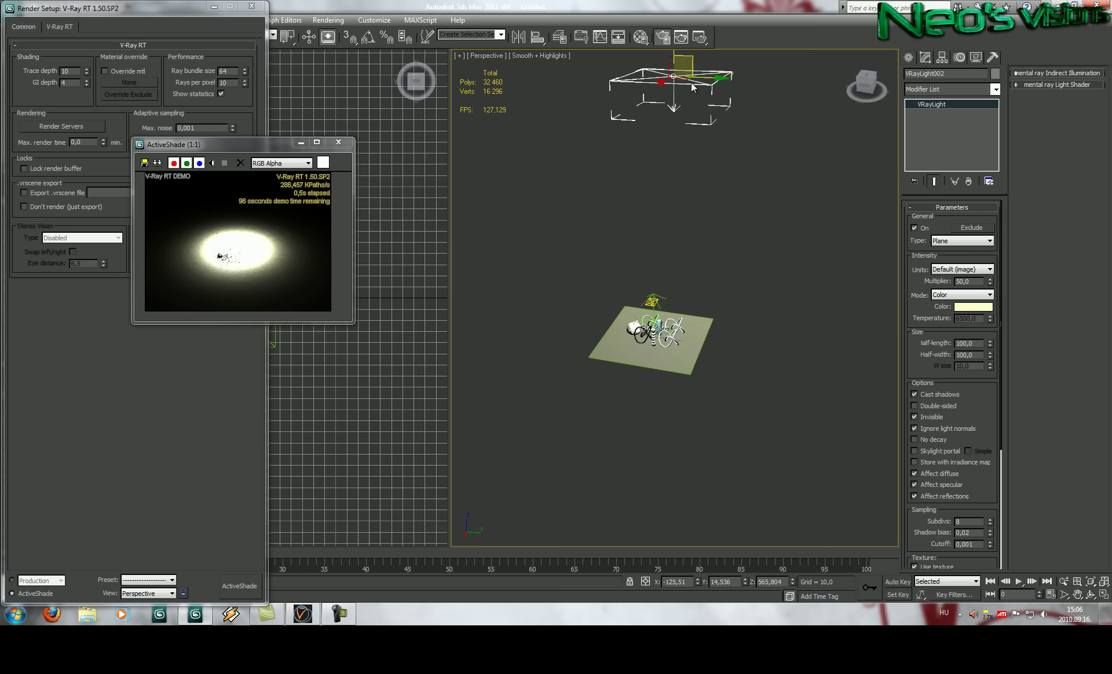
Select VRayLight001 above the objects and set its intensity multiplier to 75.
{"action": "middle_click_drag", "start_coordinate": [665, 313], "coordinate": [695, 377]}
{"action": "scroll", "coordinate": [719, 320], "scroll_direction": "up", "scroll_amount": 5}
{"action": "scroll", "coordinate": [719, 320], "scroll_direction": "up", "scroll_amount": 3}
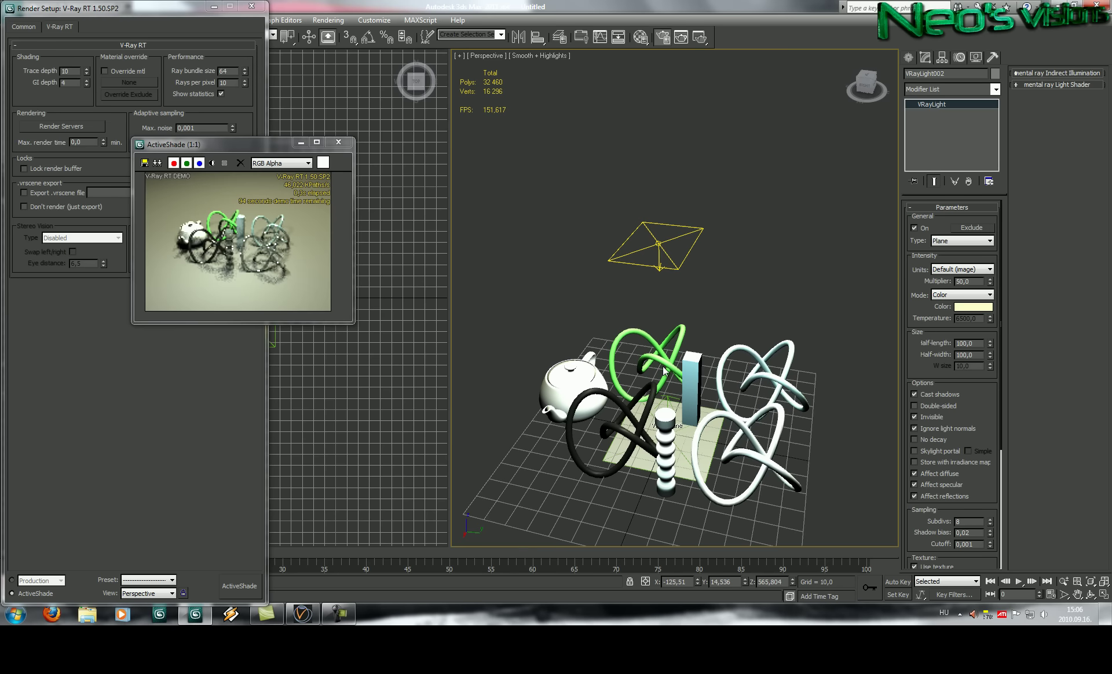
{"action": "left_click", "coordinate": [656, 244]}
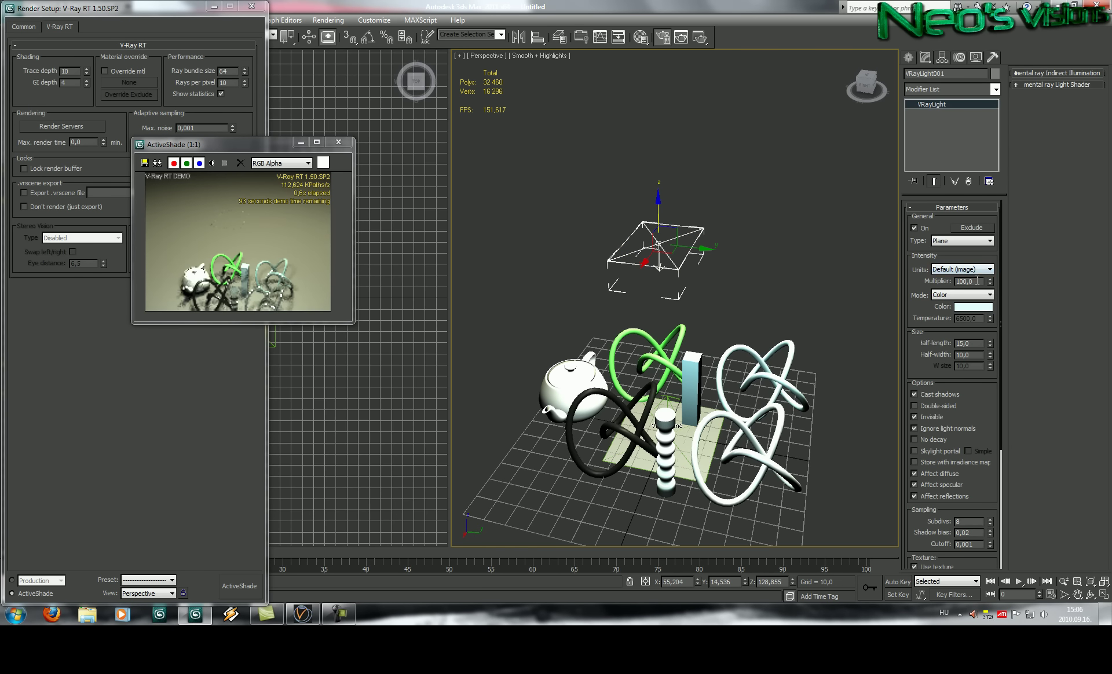
{"action": "type", "text": "75"}
{"action": "key", "text": "Return"}
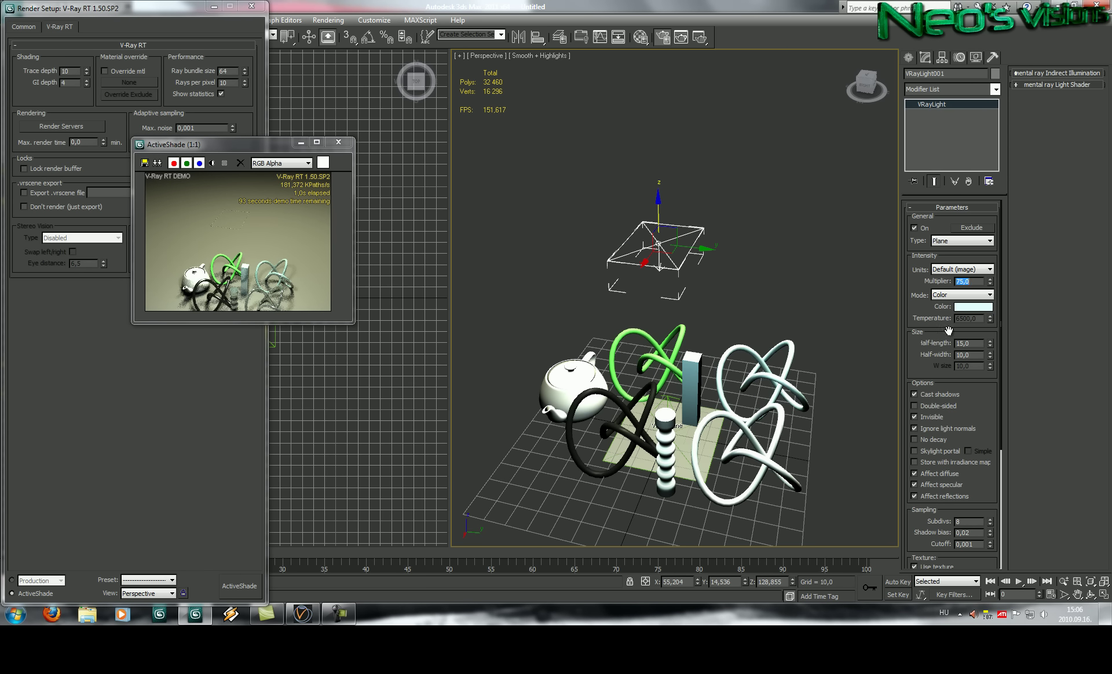
Change VRayLight001 to a Sphere light and move it to about X 176, Z 170.
{"action": "middle_click_drag", "start_coordinate": [689, 336], "coordinate": [693, 272]}
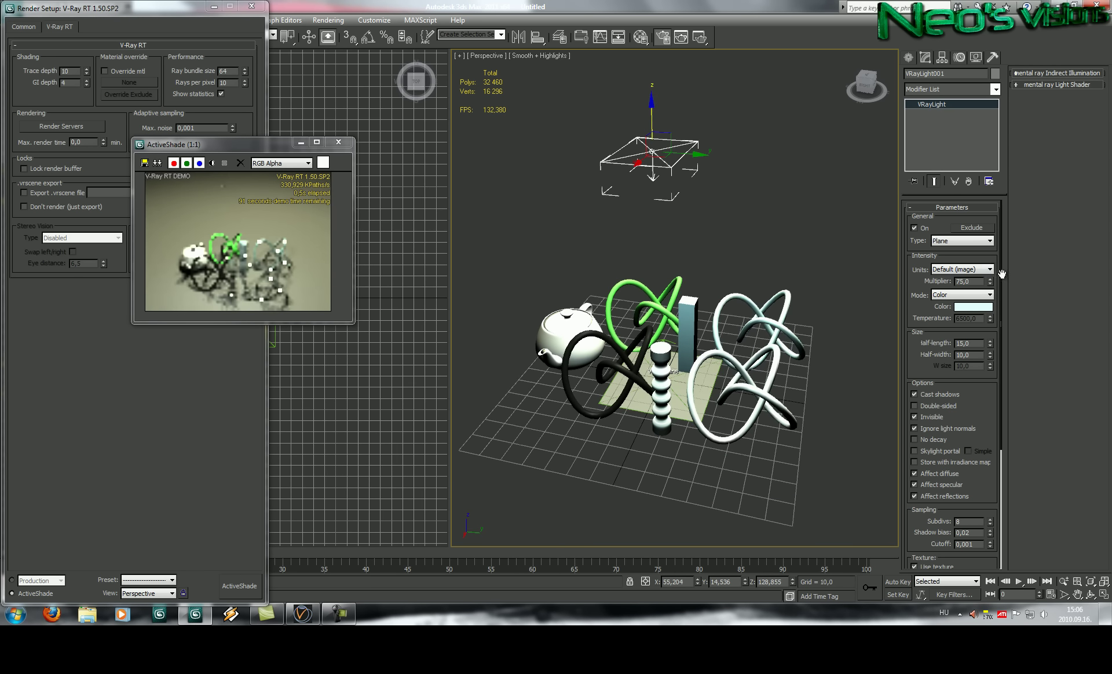
{"action": "left_click", "coordinate": [980, 241]}
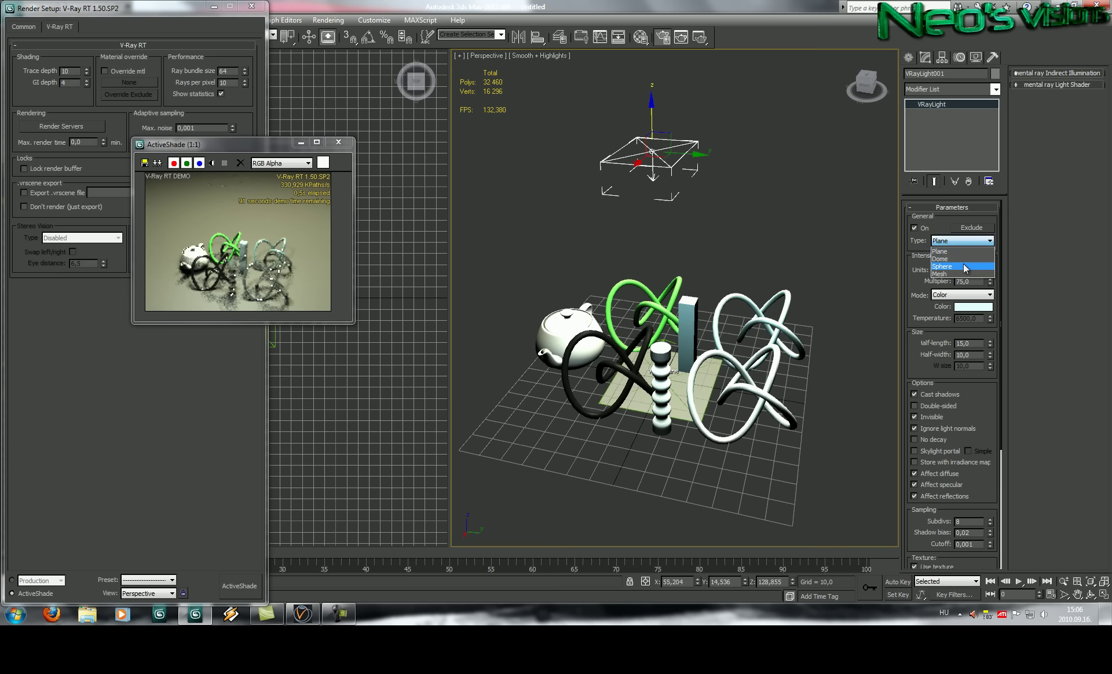
{"action": "left_click", "coordinate": [964, 265]}
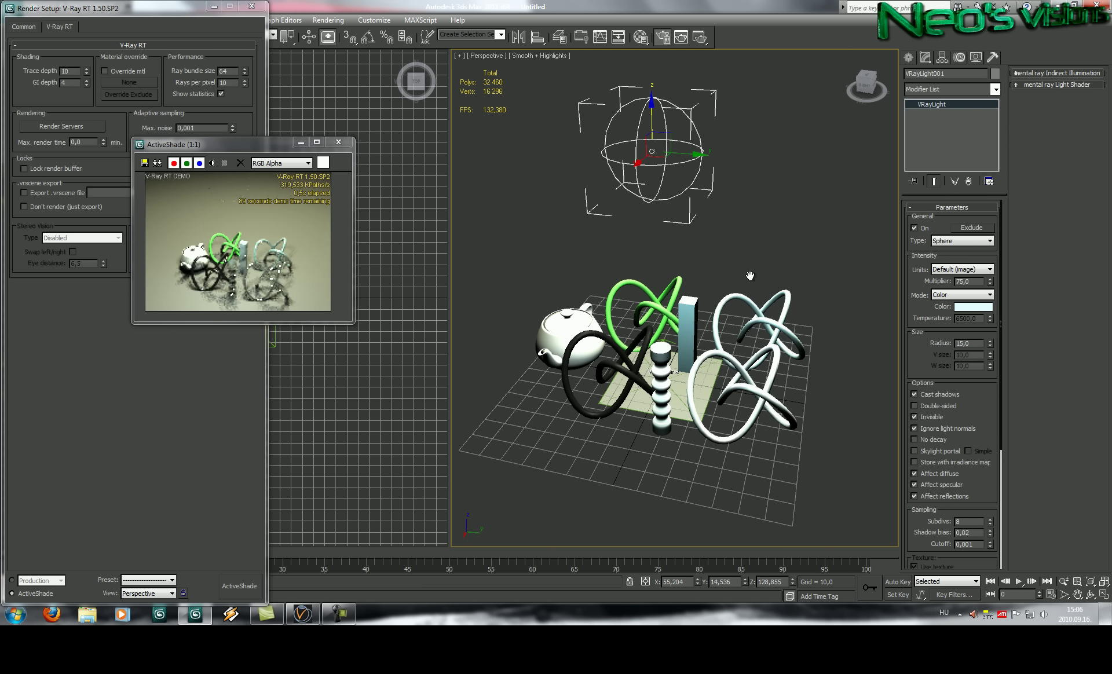
{"action": "scroll", "coordinate": [642, 268], "scroll_direction": "down", "scroll_amount": 4}
{"action": "left_click_drag", "start_coordinate": [661, 260], "coordinate": [609, 266]}
Examine the live render of the objects under the sphere light up close and from several angles around the scene.
{"action": "middle_click_drag", "start_coordinate": [701, 383], "coordinate": [694, 374]}
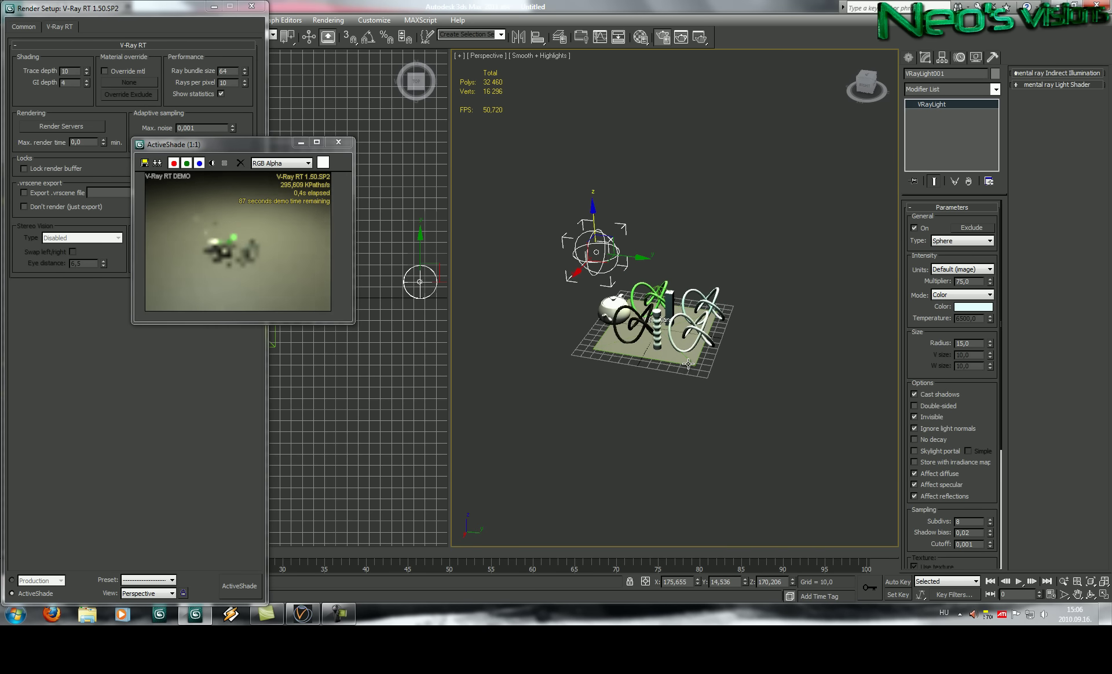
{"action": "scroll", "coordinate": [695, 365], "scroll_direction": "up", "scroll_amount": 5}
{"action": "scroll", "coordinate": [702, 346], "scroll_direction": "up", "scroll_amount": 8}
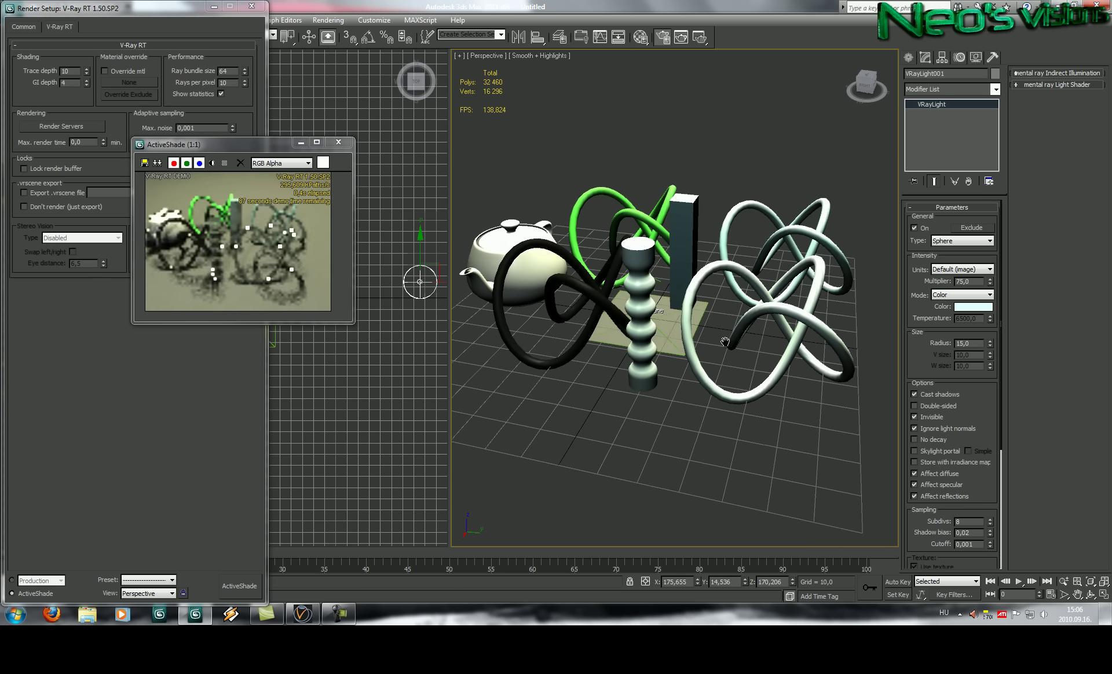
{"action": "scroll", "coordinate": [690, 350], "scroll_direction": "down", "scroll_amount": 3}
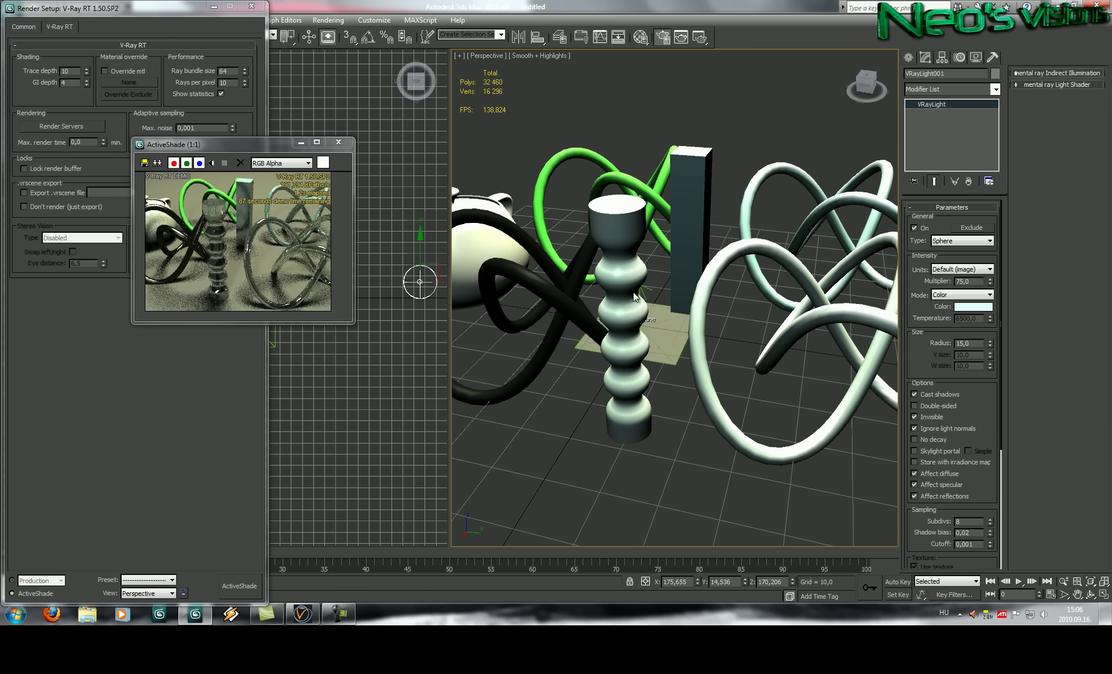
{"action": "middle_click_drag", "start_coordinate": [744, 340], "coordinate": [611, 353], "text": "alt"}
{"action": "scroll", "coordinate": [611, 352], "scroll_direction": "down", "scroll_amount": 4}
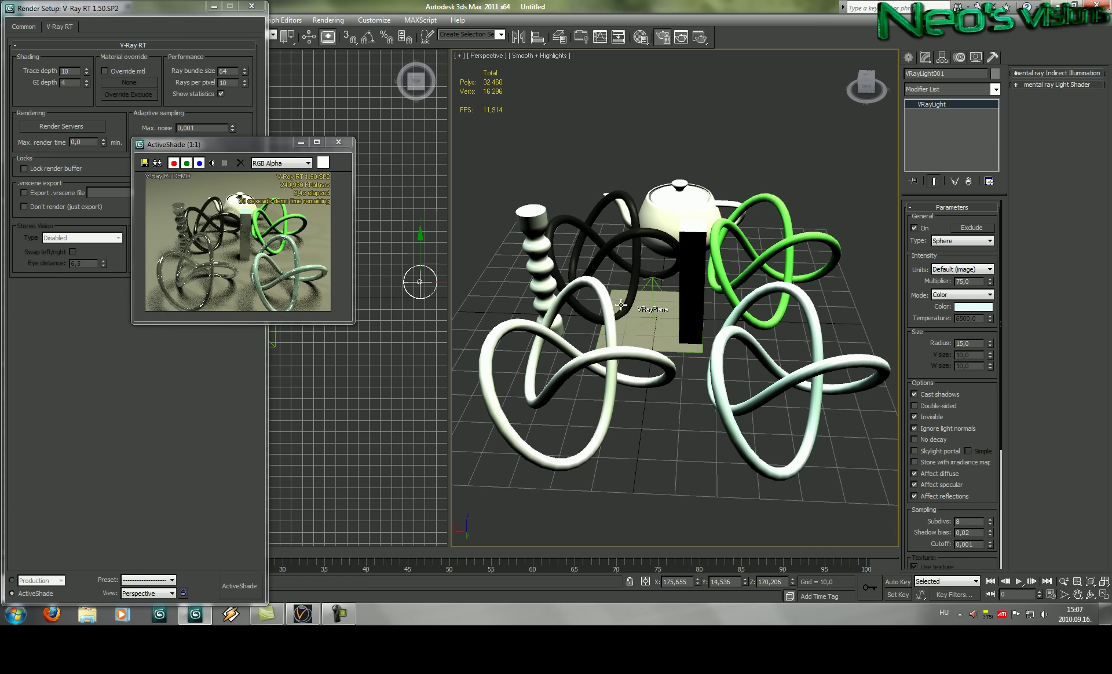
{"action": "middle_click_drag", "start_coordinate": [565, 366], "coordinate": [722, 377], "text": "alt"}
{"action": "scroll", "coordinate": [722, 371], "scroll_direction": "down", "scroll_amount": 5}
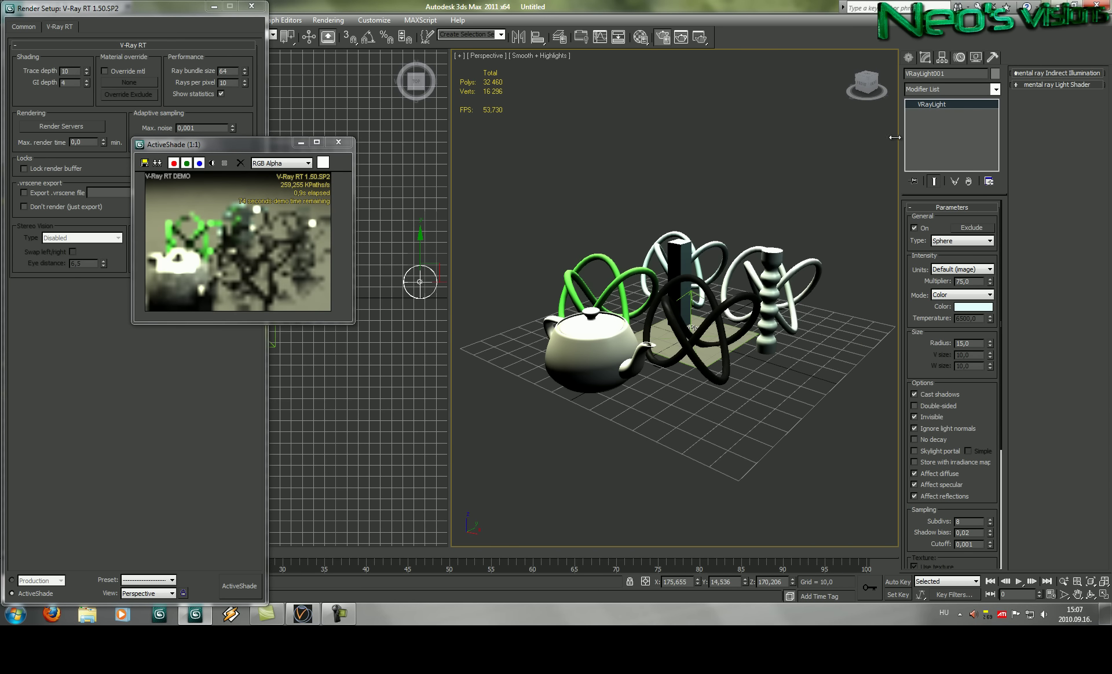
Create a Tube primitive in front of the torus knots with radii of about 12.4 and 11.8 and a height of about 40.9.
{"action": "left_click", "coordinate": [909, 58]}
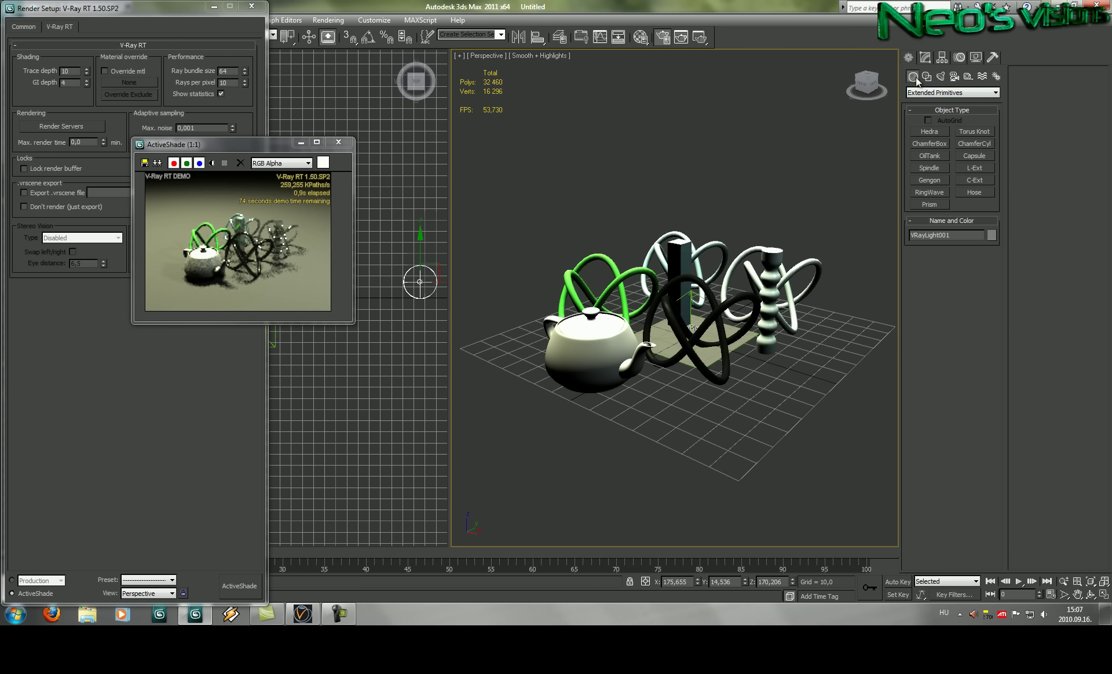
{"action": "left_click", "coordinate": [942, 93]}
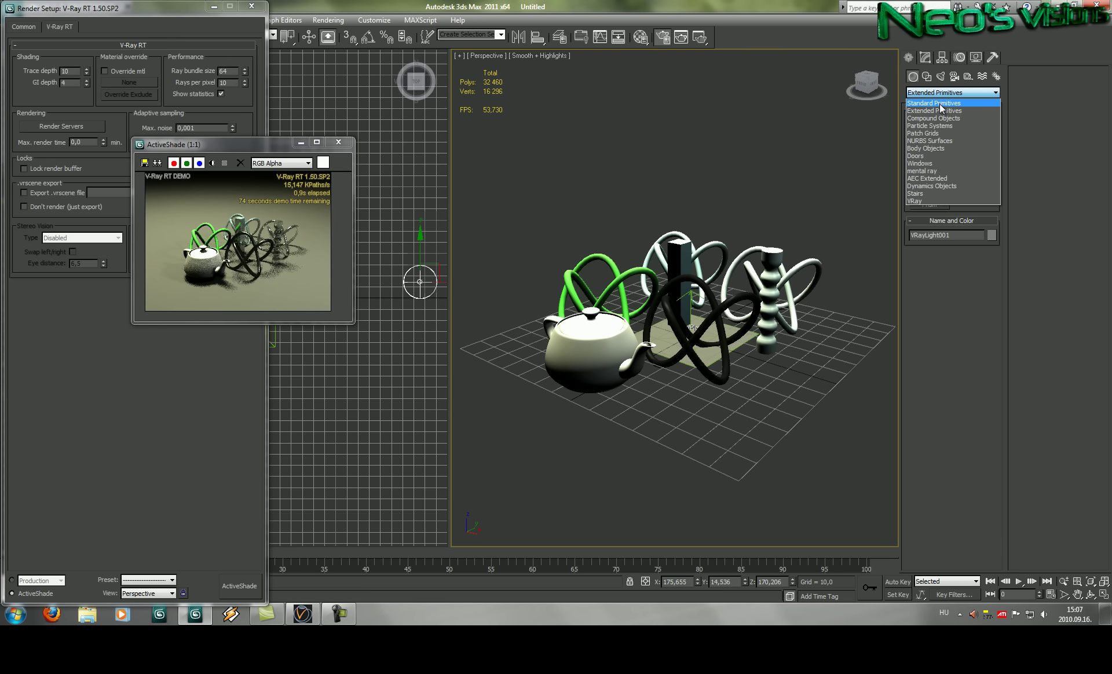
{"action": "left_click", "coordinate": [942, 104]}
{"action": "left_click", "coordinate": [974, 156]}
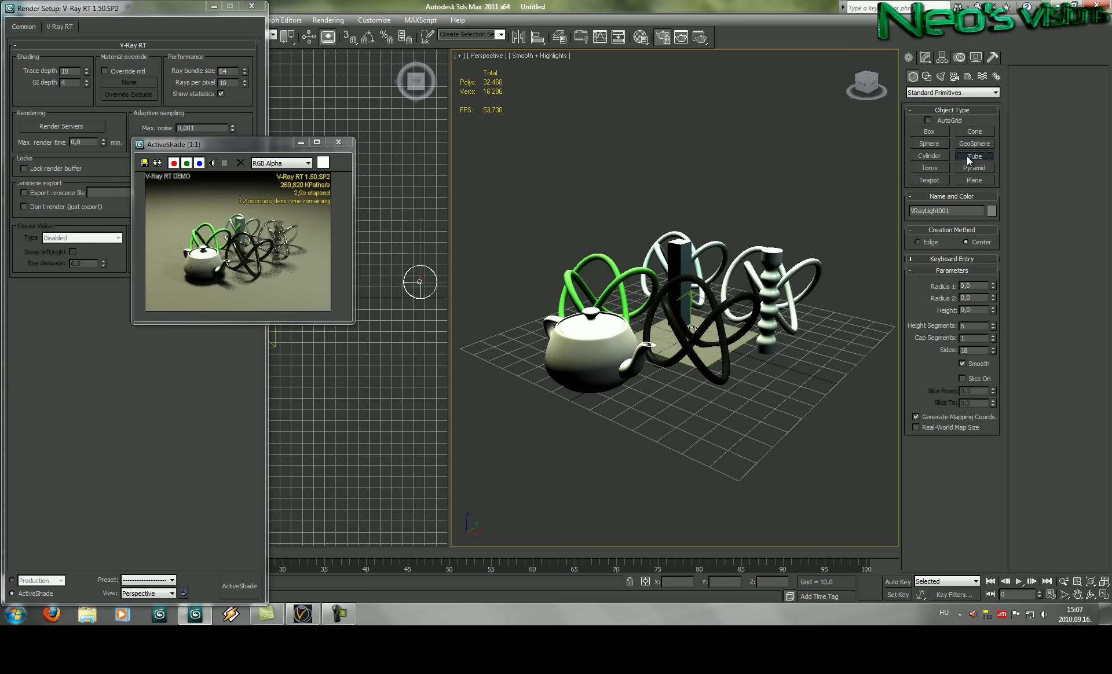
{"action": "left_click_drag", "start_coordinate": [774, 412], "coordinate": [806, 418]}
{"action": "left_click", "coordinate": [788, 426]}
{"action": "left_click", "coordinate": [779, 430]}
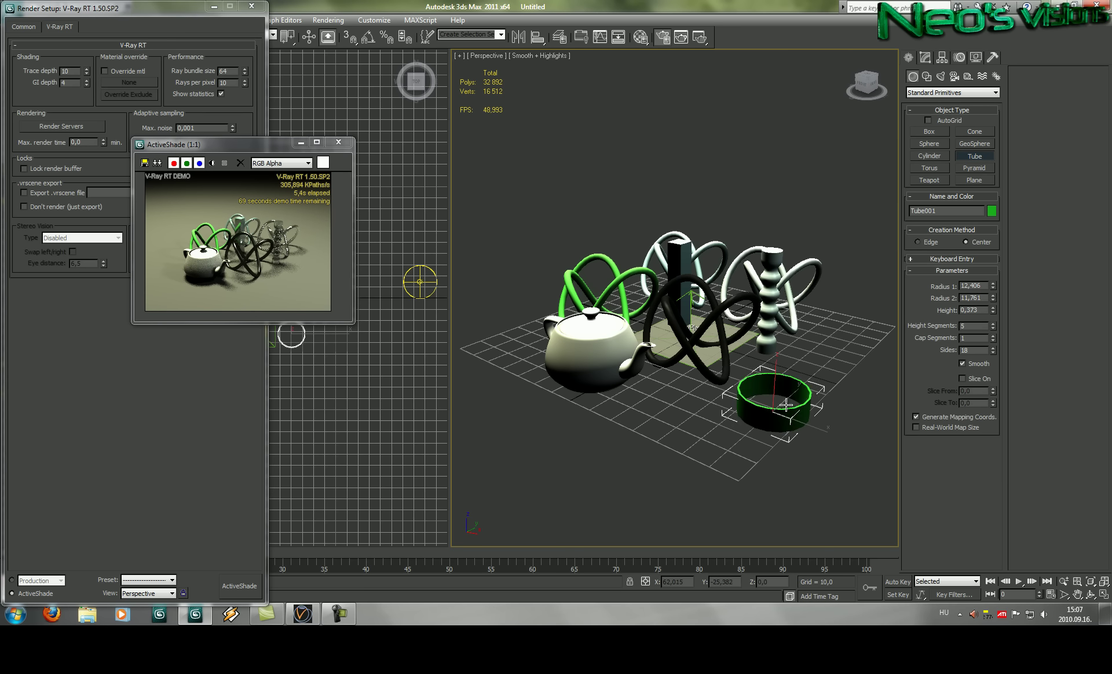
{"action": "left_click", "coordinate": [810, 304]}
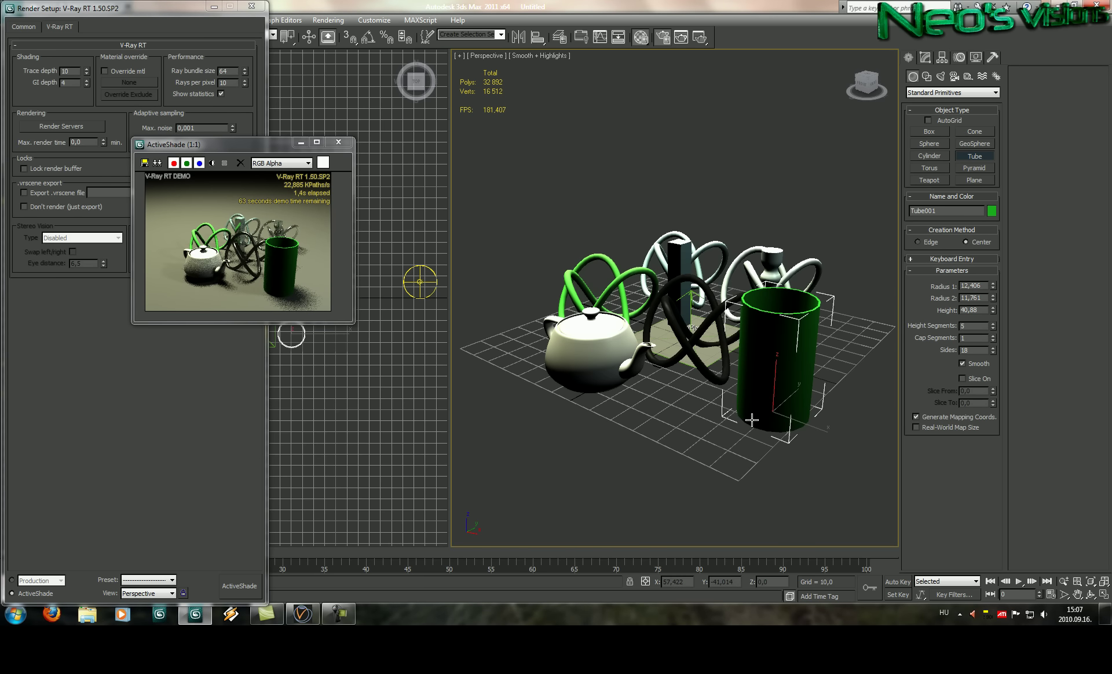
Copy mat_5_vray to the neighbouring sample slot as mat_6_vray and set its diffuse color to bright green (27, 255, 27).
{"action": "left_click", "coordinate": [640, 37]}
{"action": "left_click_drag", "start_coordinate": [273, 61], "coordinate": [560, 75]}
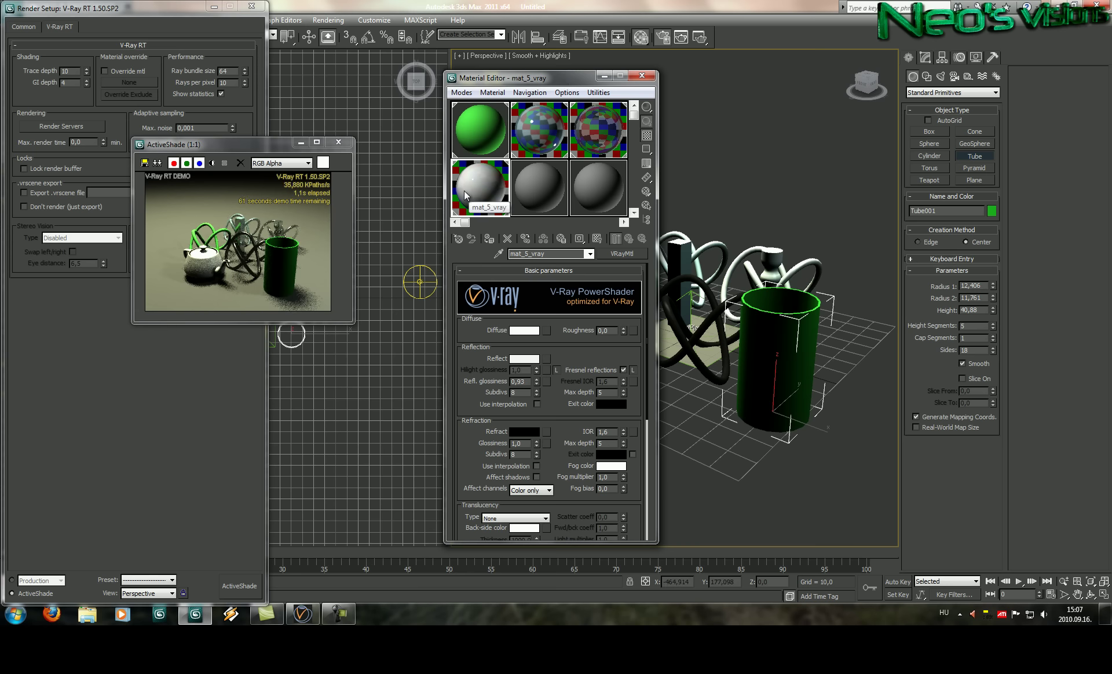
{"action": "left_click", "coordinate": [539, 200]}
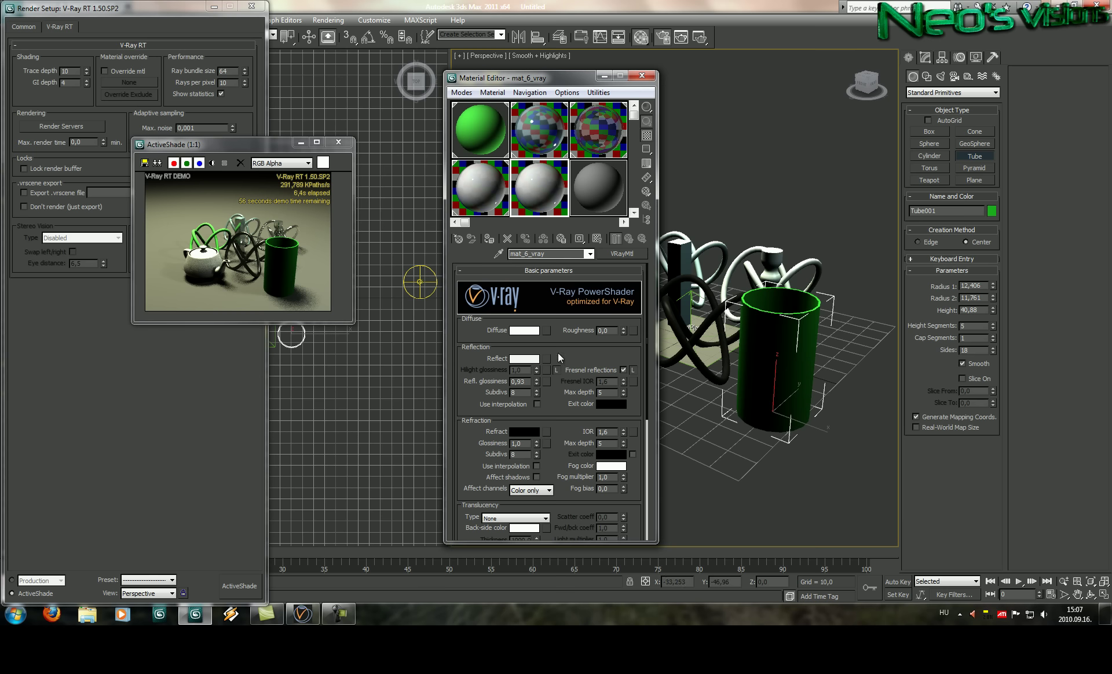
{"action": "left_click", "coordinate": [525, 331]}
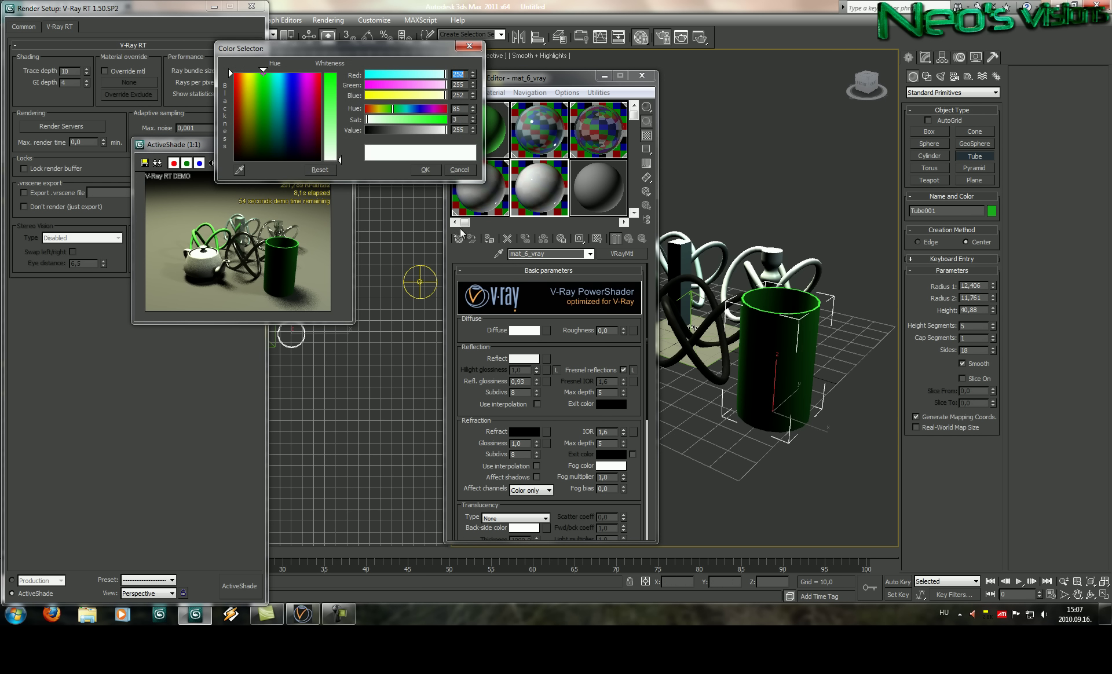
{"action": "left_click", "coordinate": [330, 81]}
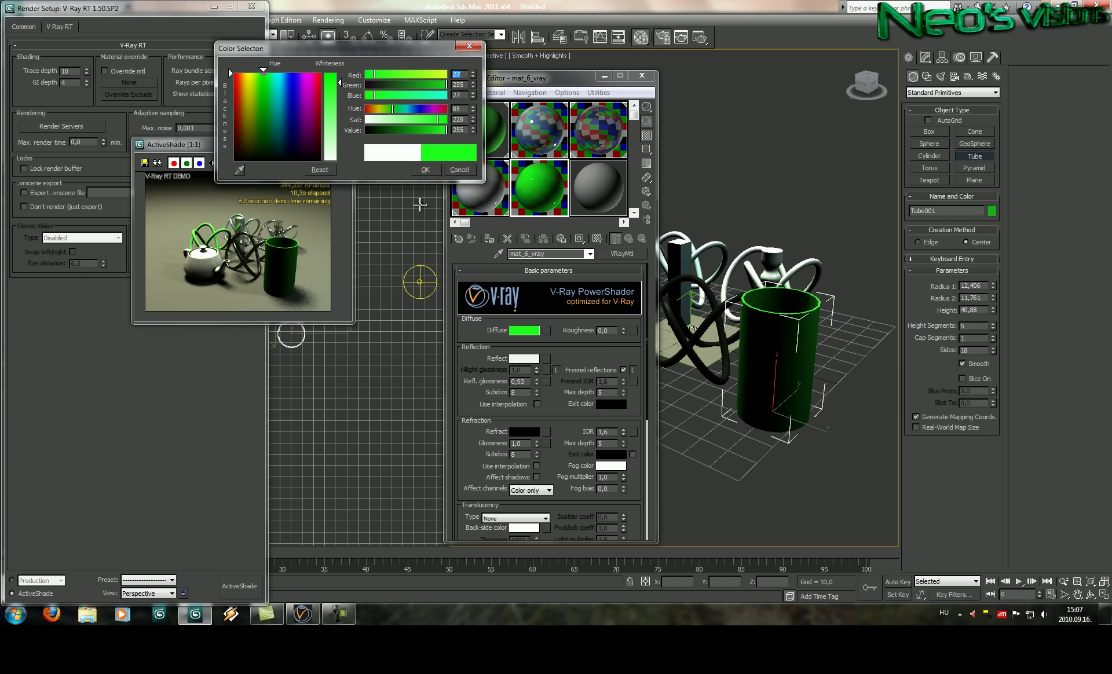
{"action": "left_click", "coordinate": [425, 170]}
Set the refraction color of mat_6_vray to grey 138 and assign the material to the tube.
{"action": "left_click", "coordinate": [531, 435]}
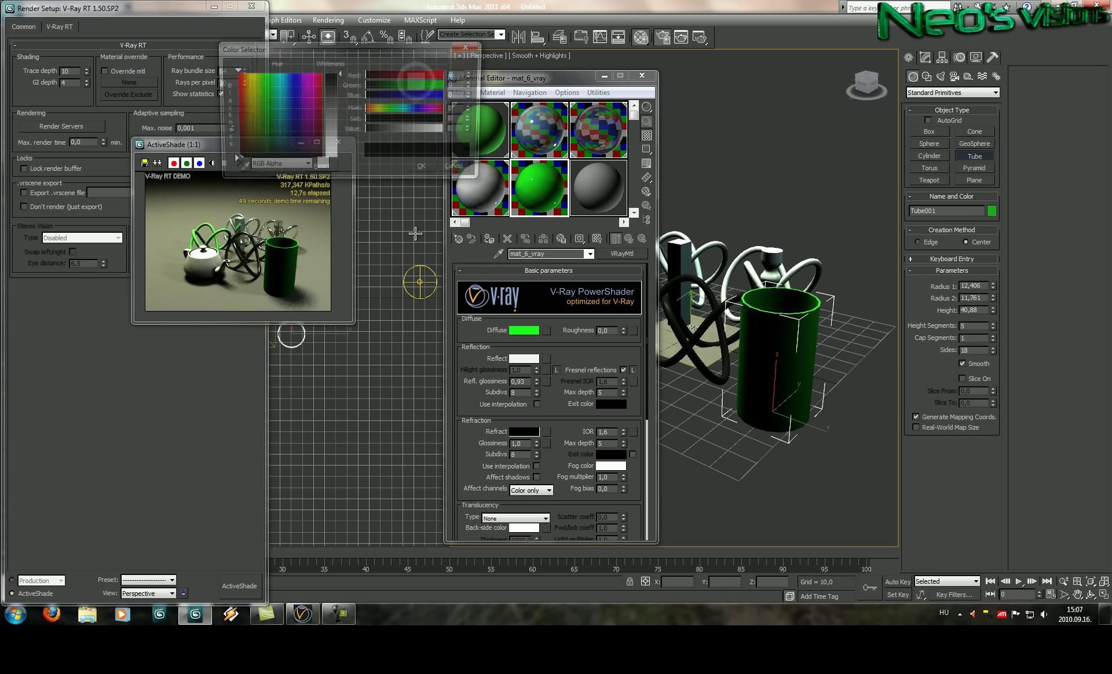
{"action": "left_click", "coordinate": [336, 120]}
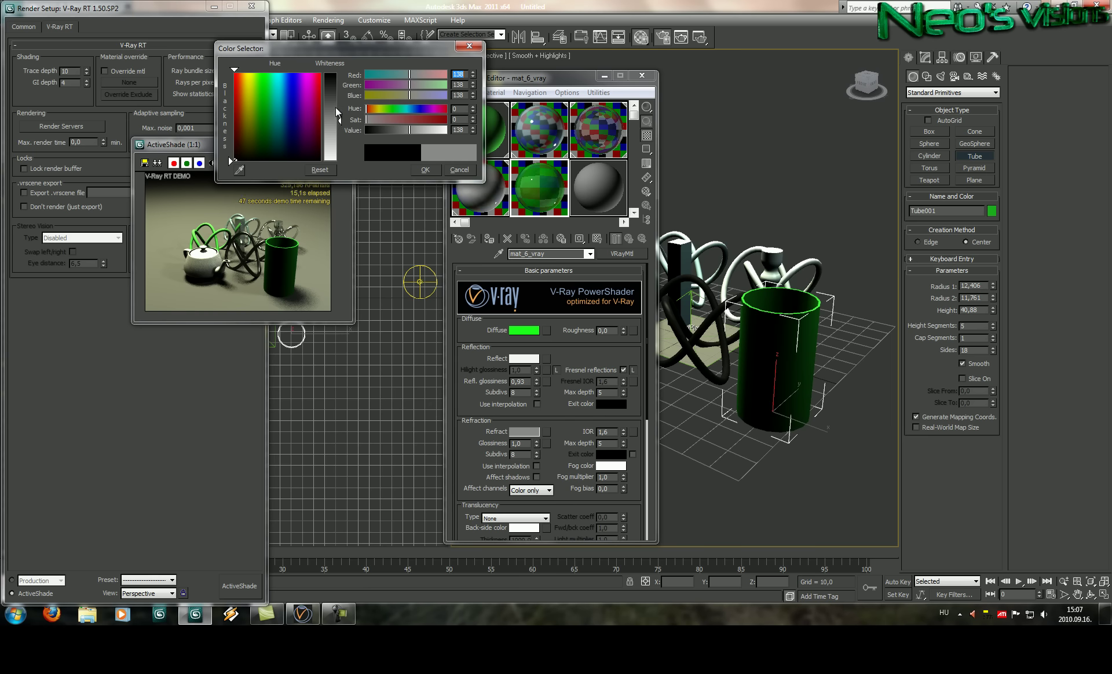
{"action": "left_click", "coordinate": [425, 169]}
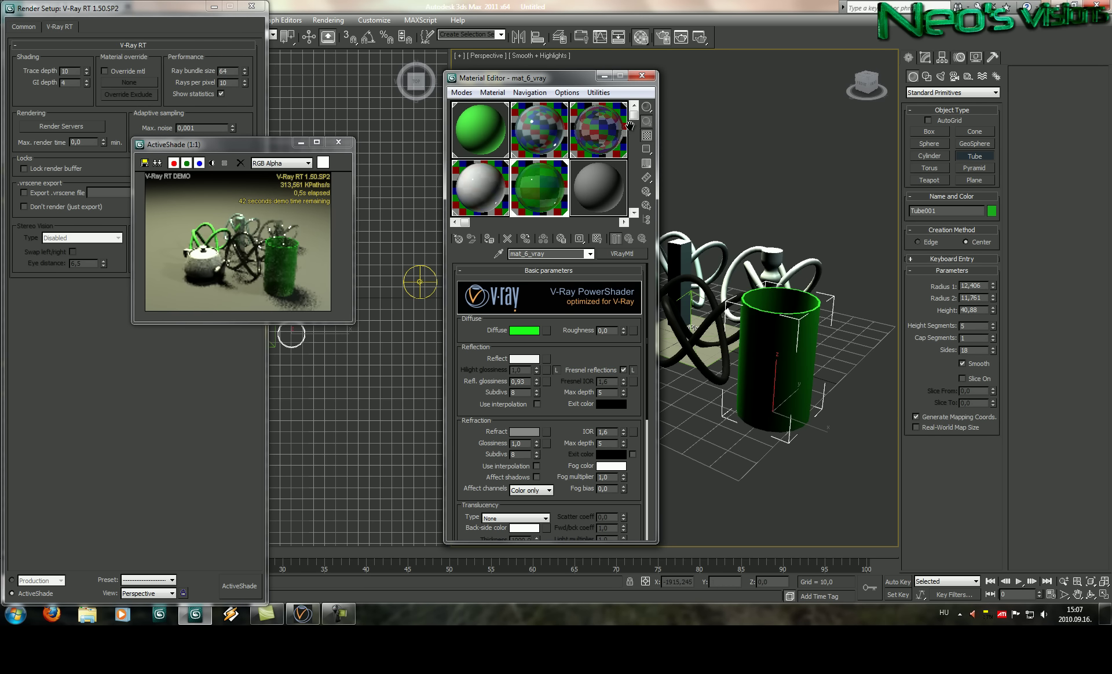
{"action": "left_click", "coordinate": [642, 75]}
Raise the refraction color of mat_6_vray to grey 191, check the tube's live render and close the Material Editor.
{"action": "middle_click_drag", "start_coordinate": [667, 278], "coordinate": [709, 276], "text": "alt"}
{"action": "scroll", "coordinate": [710, 276], "scroll_direction": "up", "scroll_amount": 8}
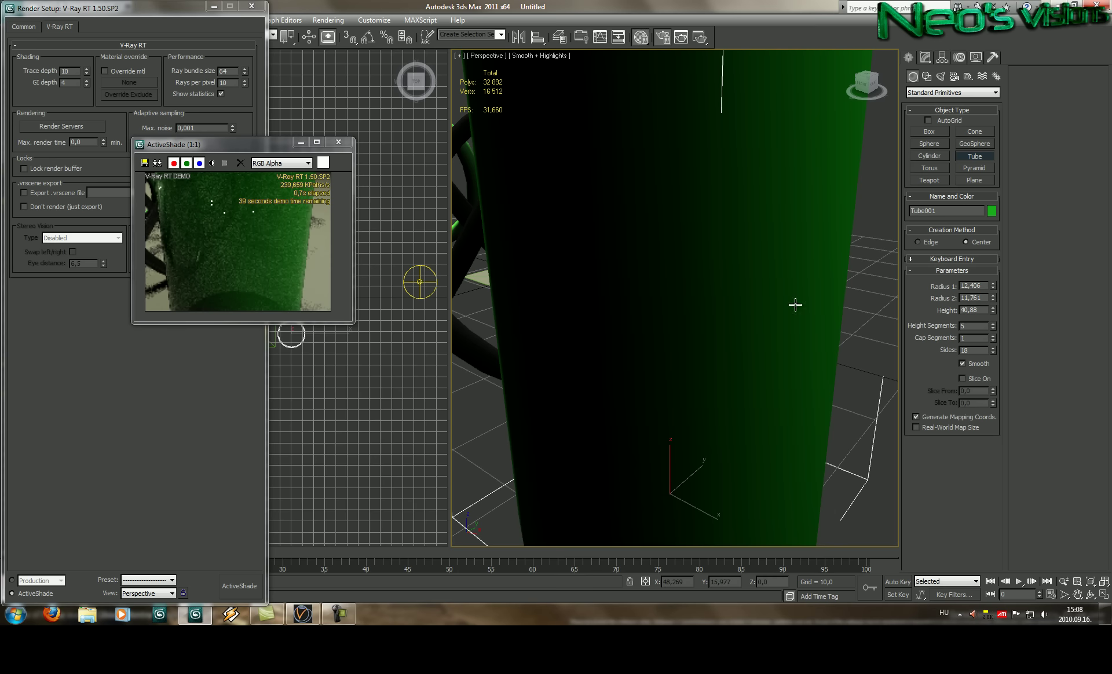
{"action": "key", "text": "m"}
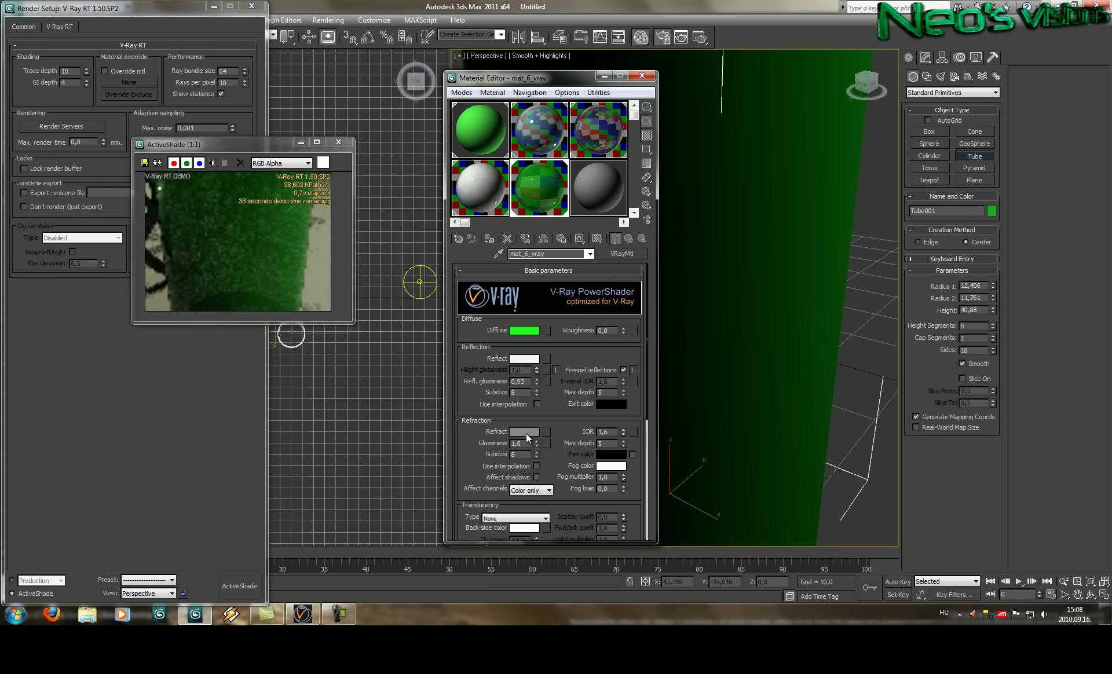
{"action": "left_click", "coordinate": [526, 434]}
{"action": "left_click_drag", "start_coordinate": [346, 124], "coordinate": [338, 139]}
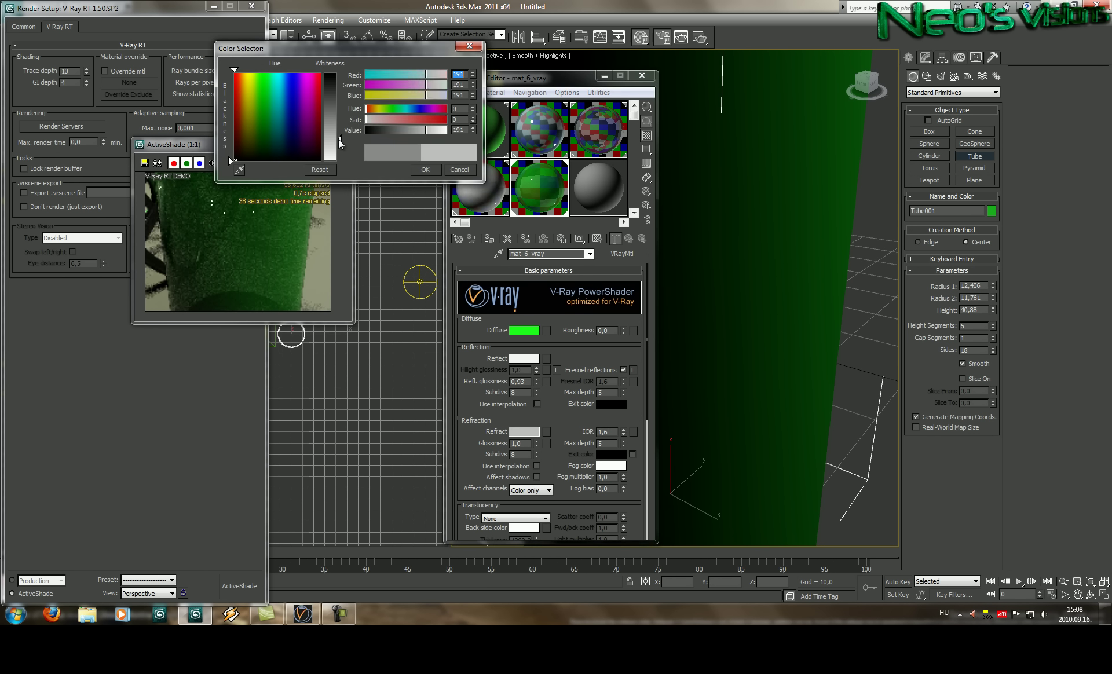
{"action": "left_click", "coordinate": [425, 170]}
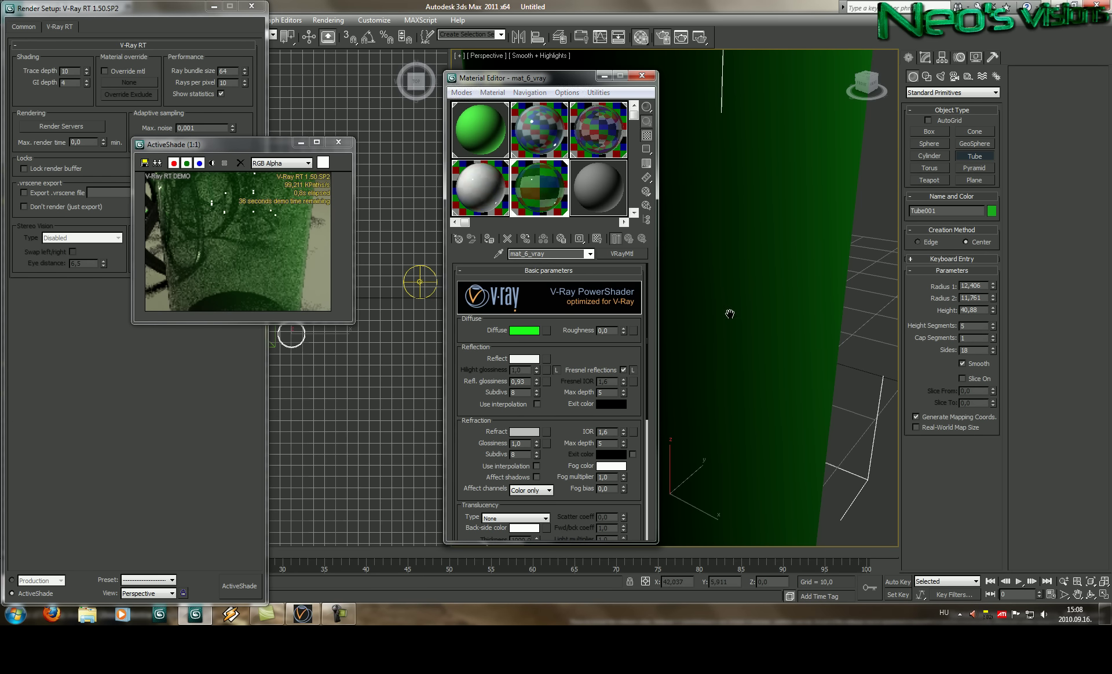
{"action": "scroll", "coordinate": [728, 384], "scroll_direction": "down", "scroll_amount": 5}
{"action": "mouse_move", "coordinate": [771, 345]}
{"action": "middle_mouse_down", "text": "alt"}
{"action": "mouse_move", "coordinate": [731, 332]}
{"action": "mouse_move", "coordinate": [761, 336]}
{"action": "middle_mouse_up", "text": "alt"}
{"action": "scroll", "coordinate": [721, 331], "scroll_direction": "up", "scroll_amount": 4}
{"action": "scroll", "coordinate": [721, 331], "scroll_direction": "up", "scroll_amount": 3}
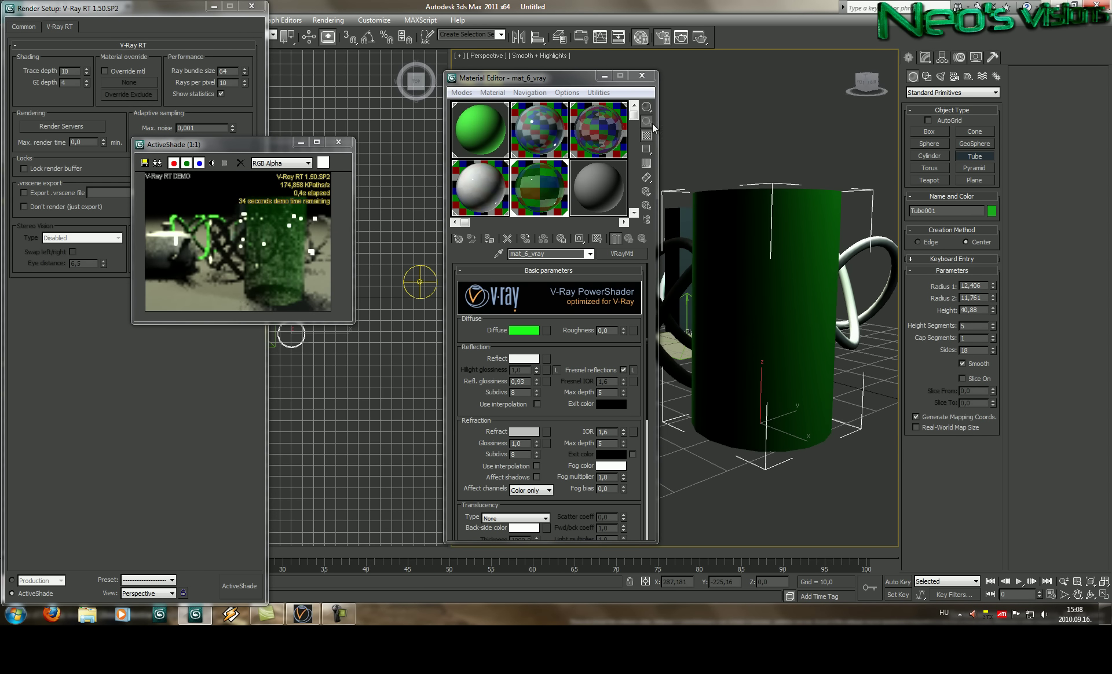
{"action": "left_click", "coordinate": [642, 75]}
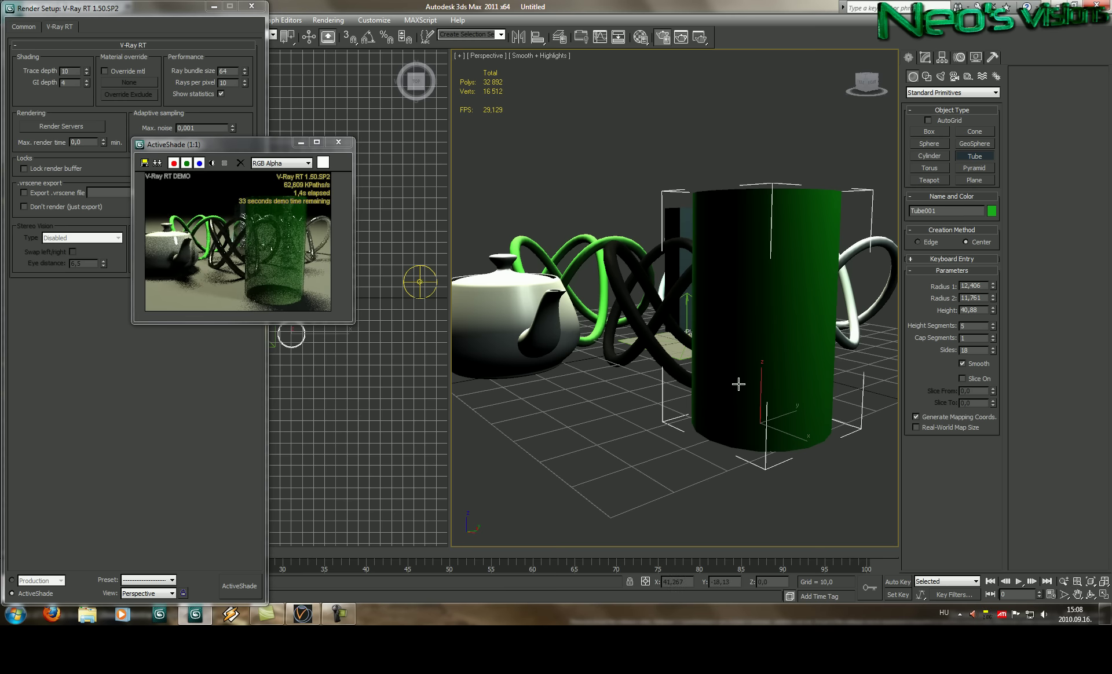
Smooth the tube's rim by setting its number of sides to 36.
{"action": "middle_click_drag", "start_coordinate": [752, 373], "coordinate": [788, 369], "text": "alt"}
{"action": "scroll", "coordinate": [788, 368], "scroll_direction": "up", "scroll_amount": 3}
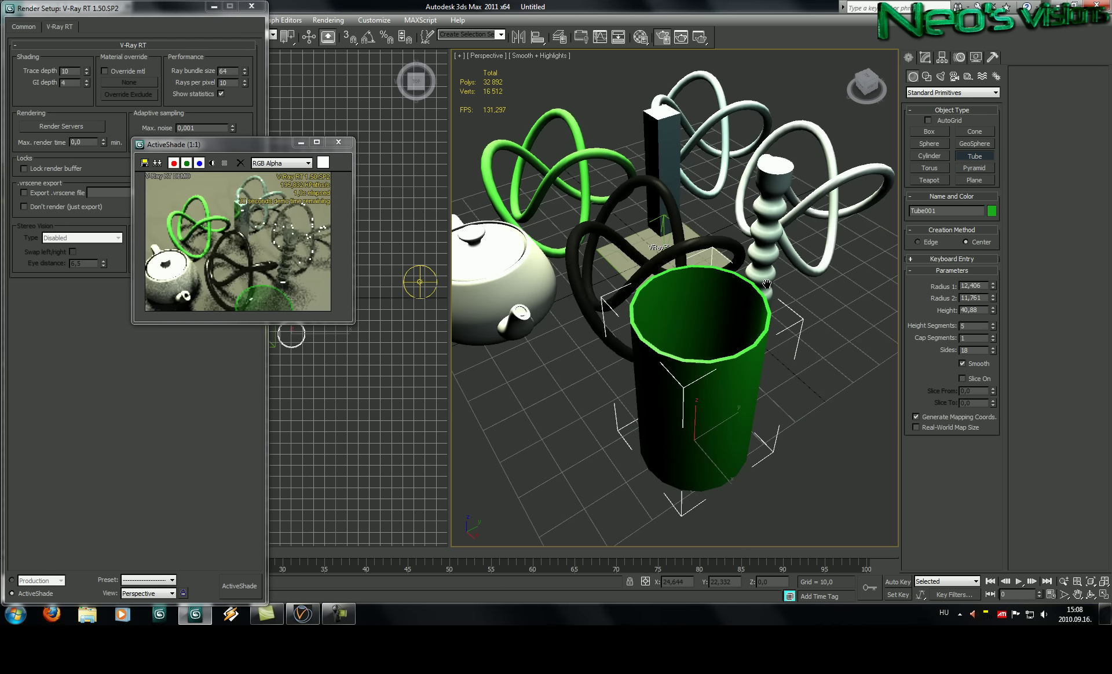
{"action": "scroll", "coordinate": [773, 316], "scroll_direction": "up", "scroll_amount": 5}
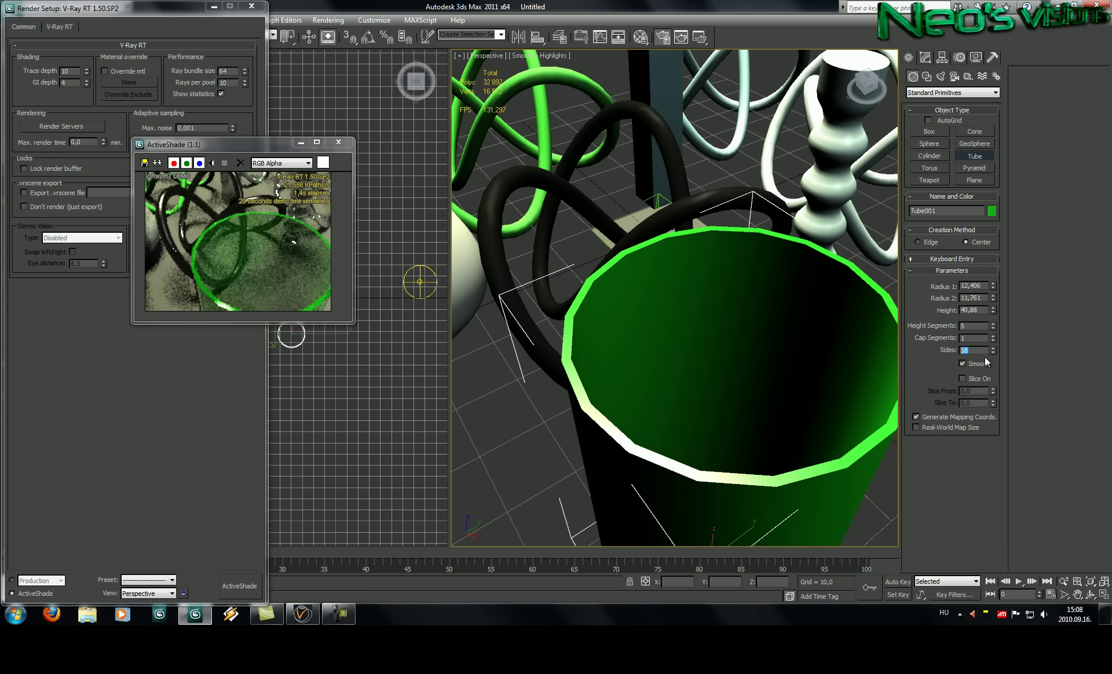
{"action": "type", "text": "36"}
{"action": "key", "text": "Return"}
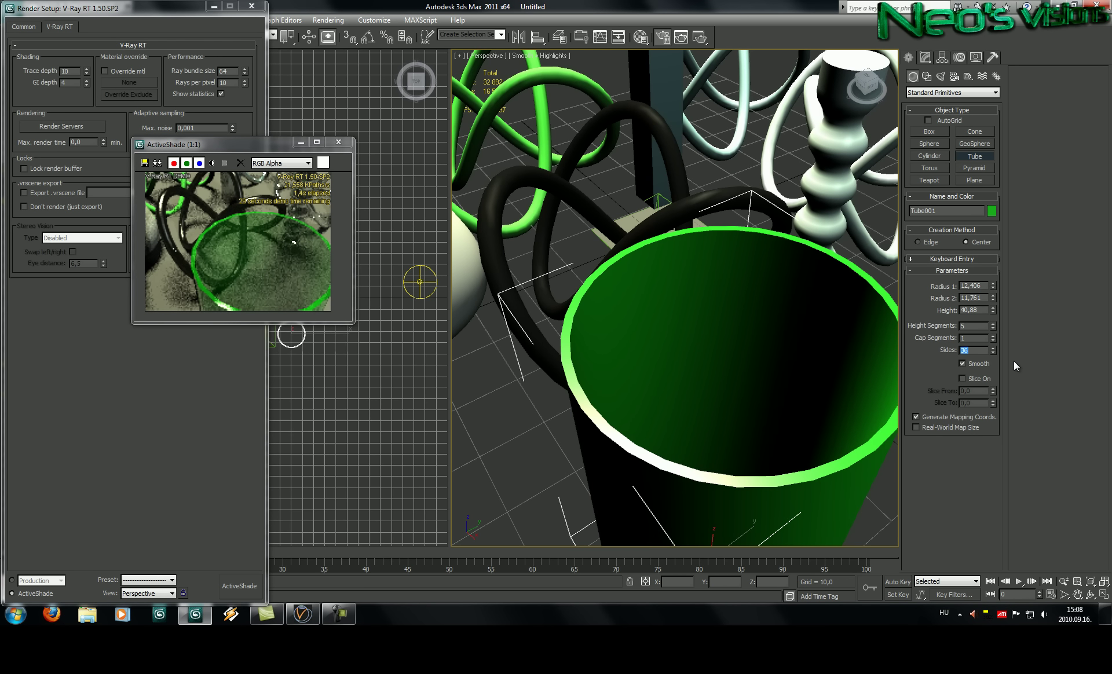